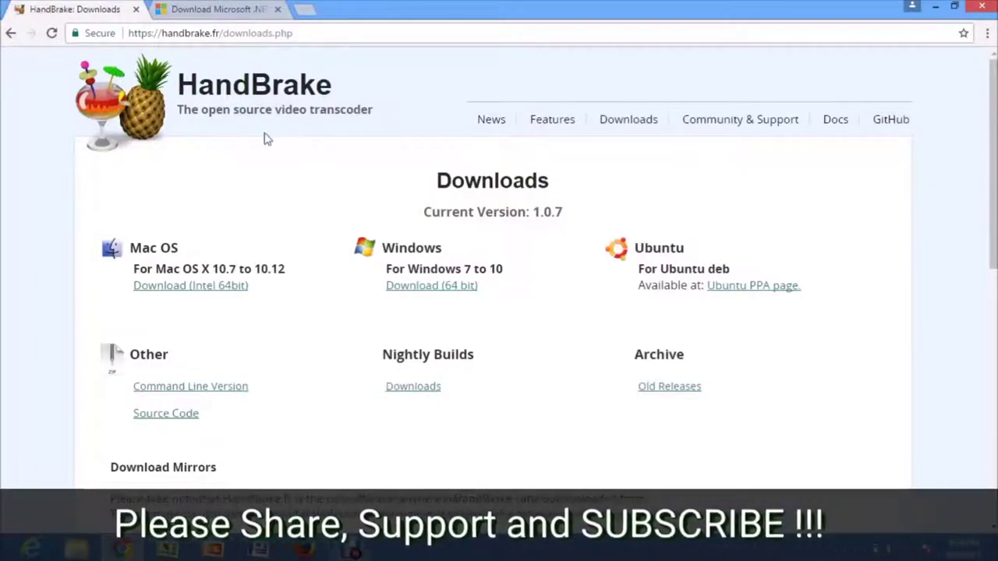
Examine the HandBrake downloads page and the Microsoft .NET Framework 4.6 (Offline Installer) download page.
left_click_drag(334, 84, 187, 92)
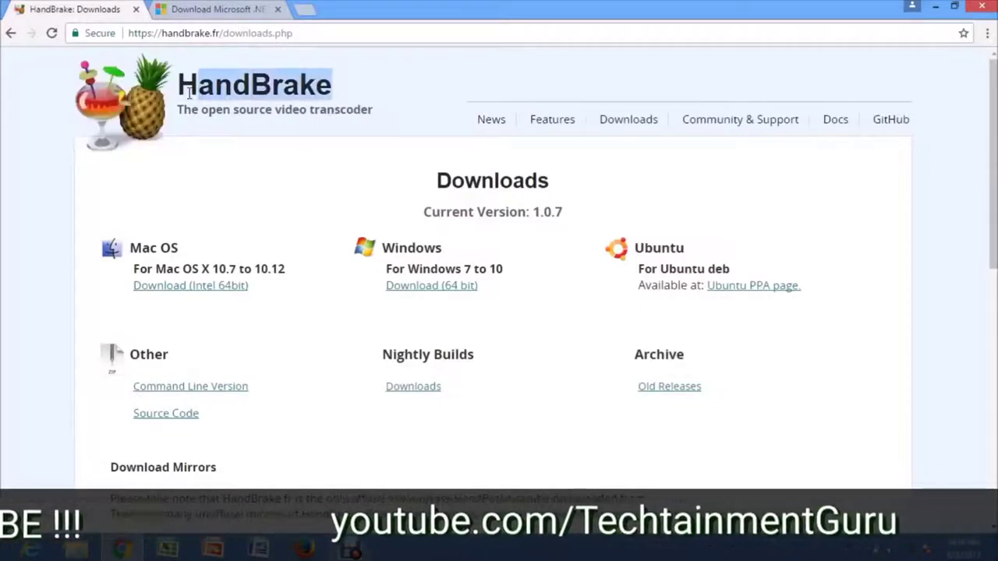
left_click(264, 135)
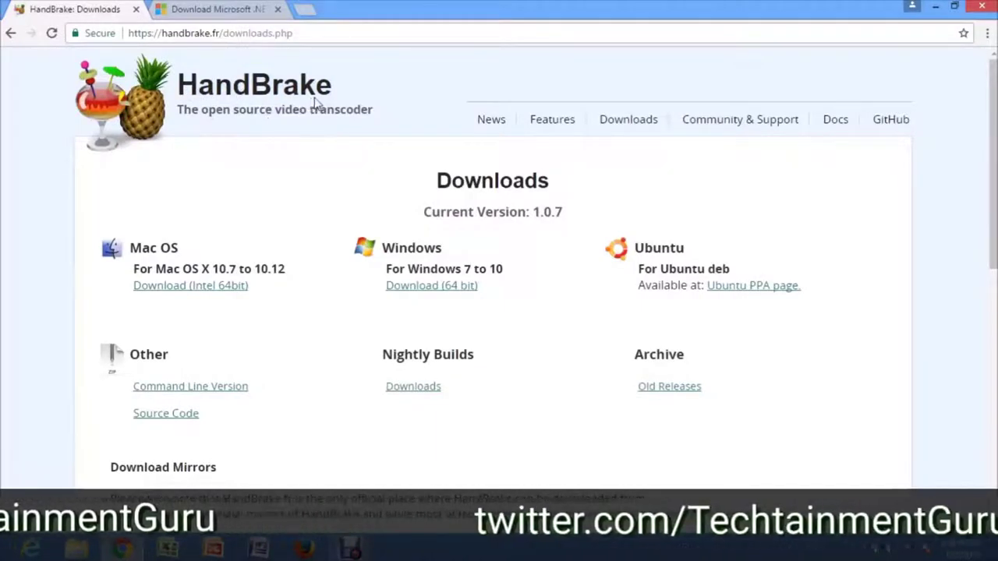
left_click(218, 10)
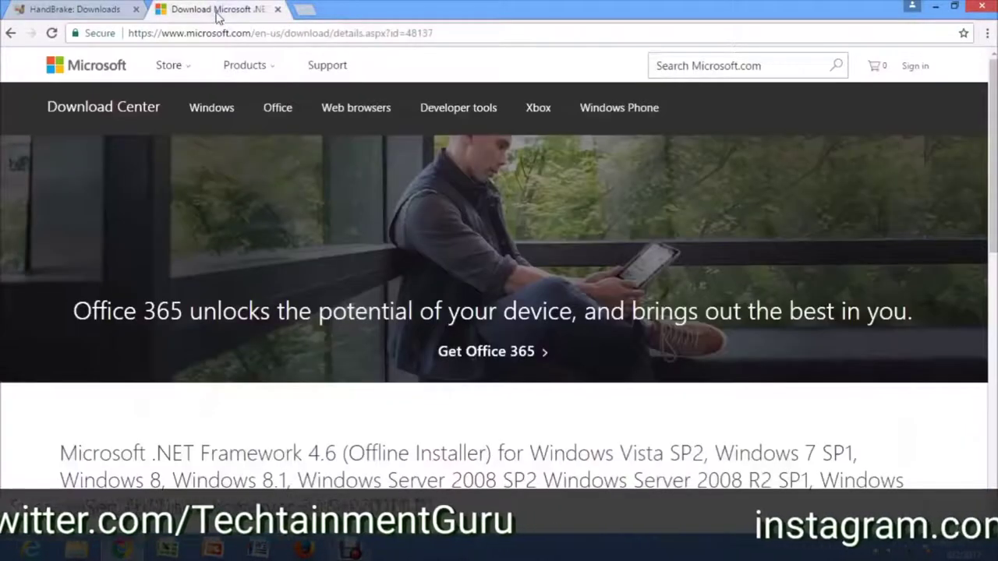
scroll(281, 187, "down", 3)
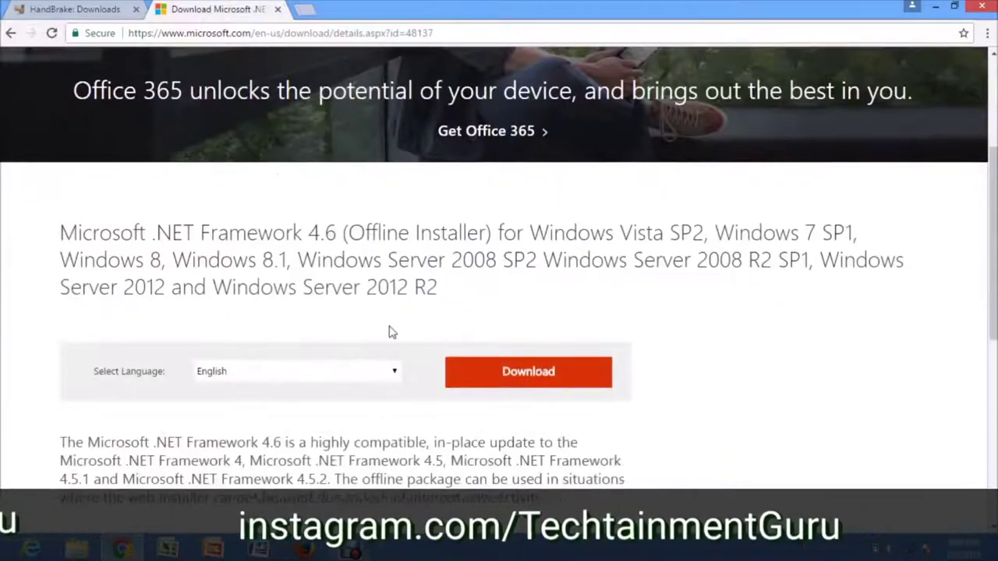
left_click_drag(337, 234, 492, 234)
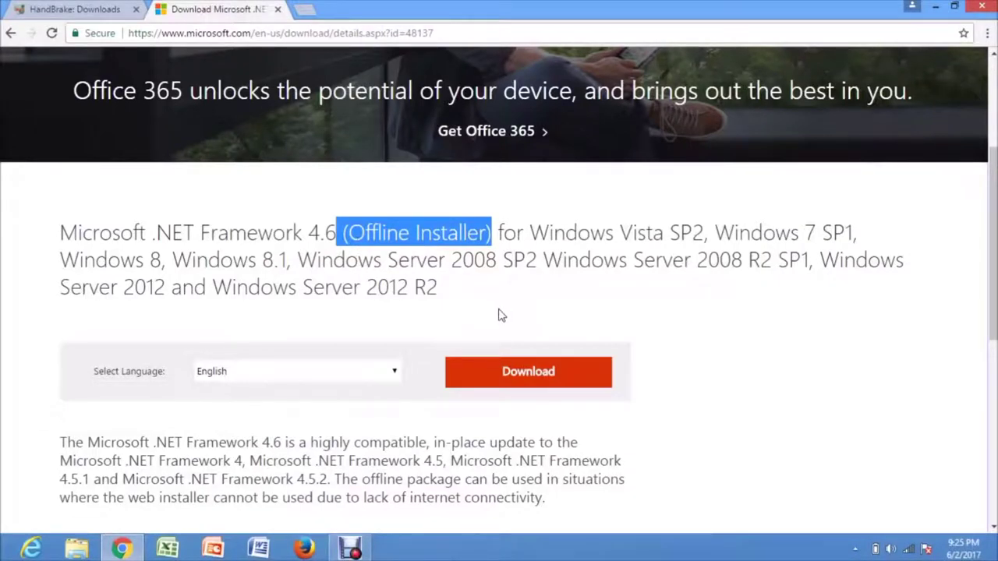
Minimize the browser, launch HandBrake from the desktop and decline recovering the unfinished queue items.
left_click(935, 6)
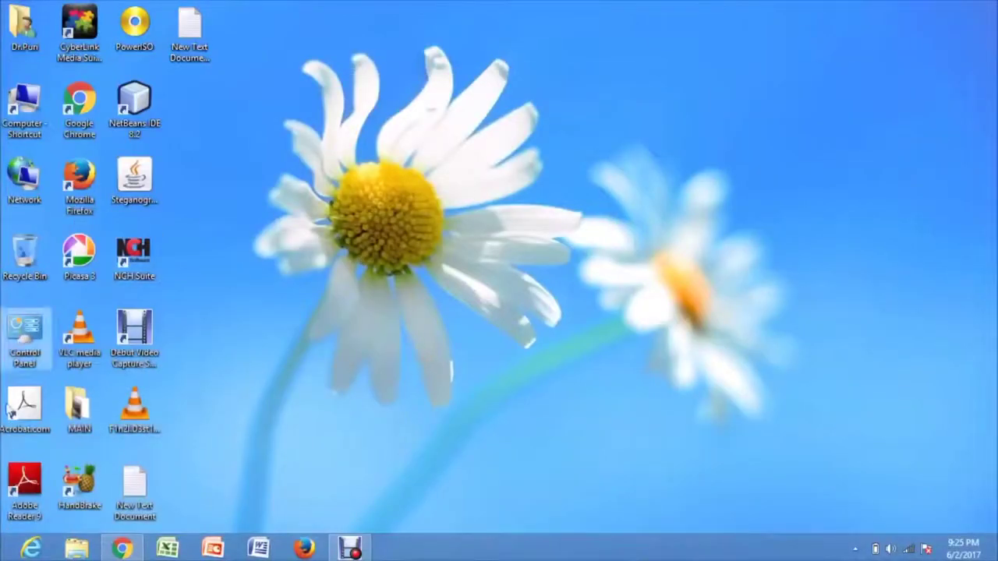
double_click(69, 489)
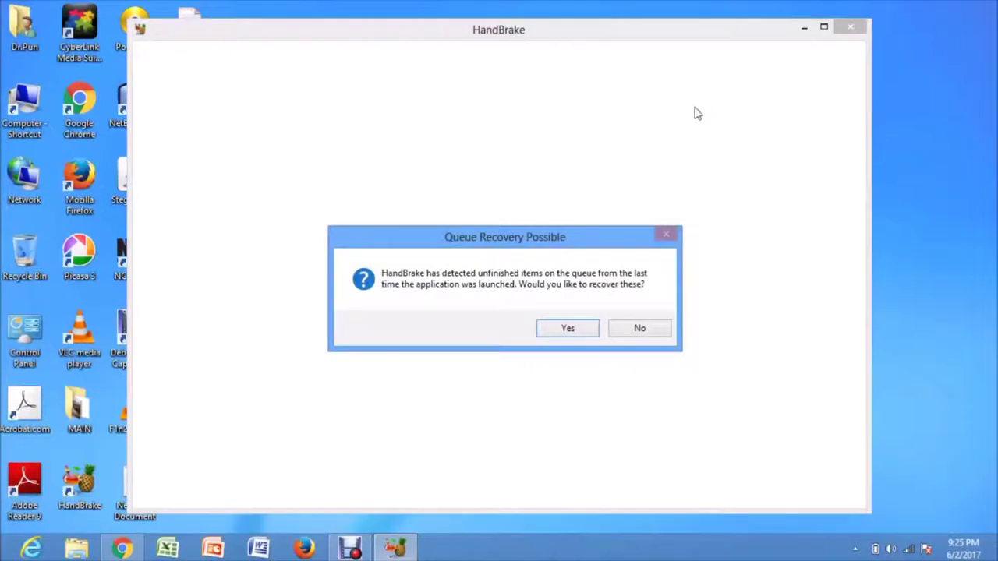
left_click(638, 329)
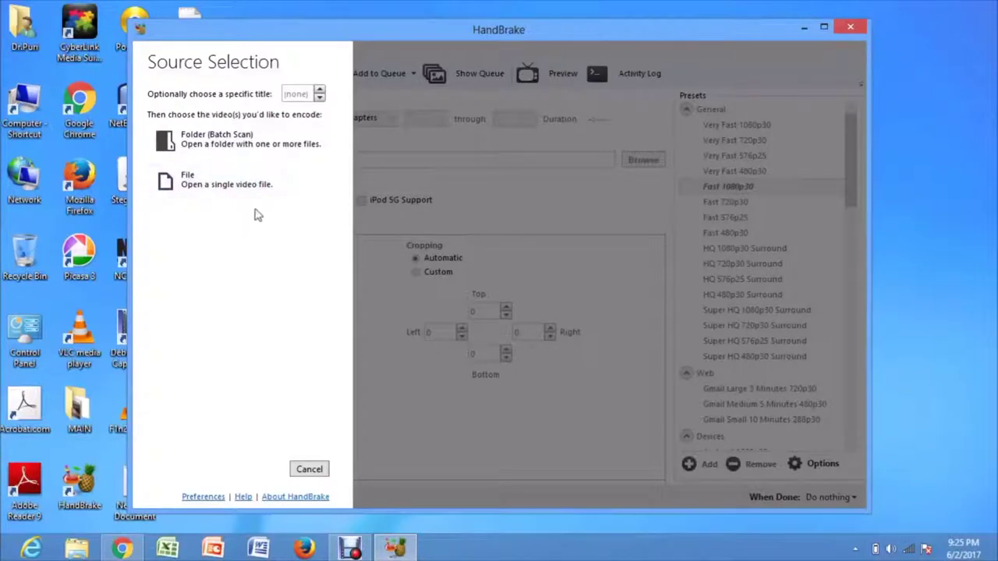
Open the single video file F1n2l.D3st1n2t10n.5.11.DA.007.M0viesC0unter from the Desktop as the source and maximize the HandBrake window.
left_click(240, 193)
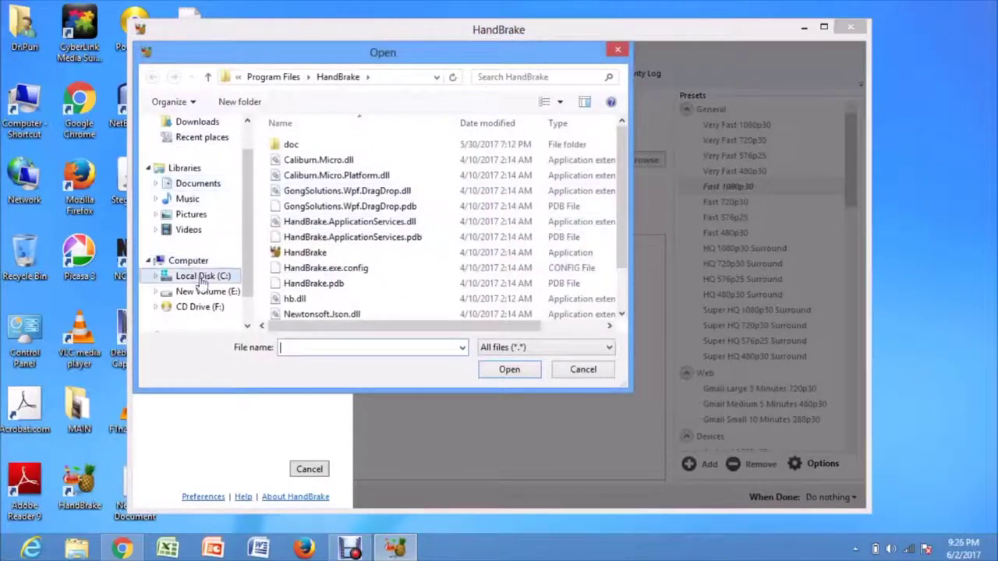
scroll(246, 206, "up", 1)
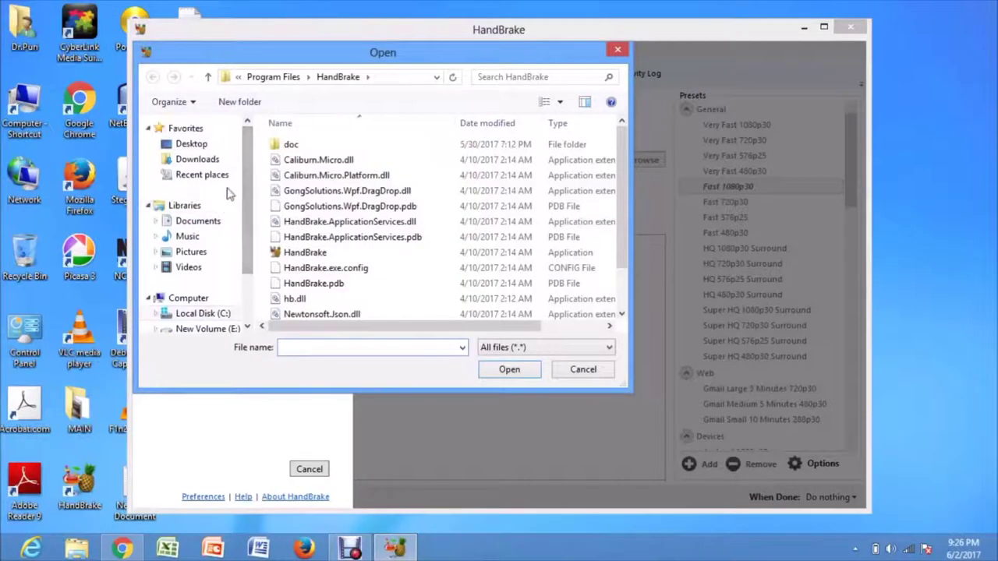
left_click(191, 144)
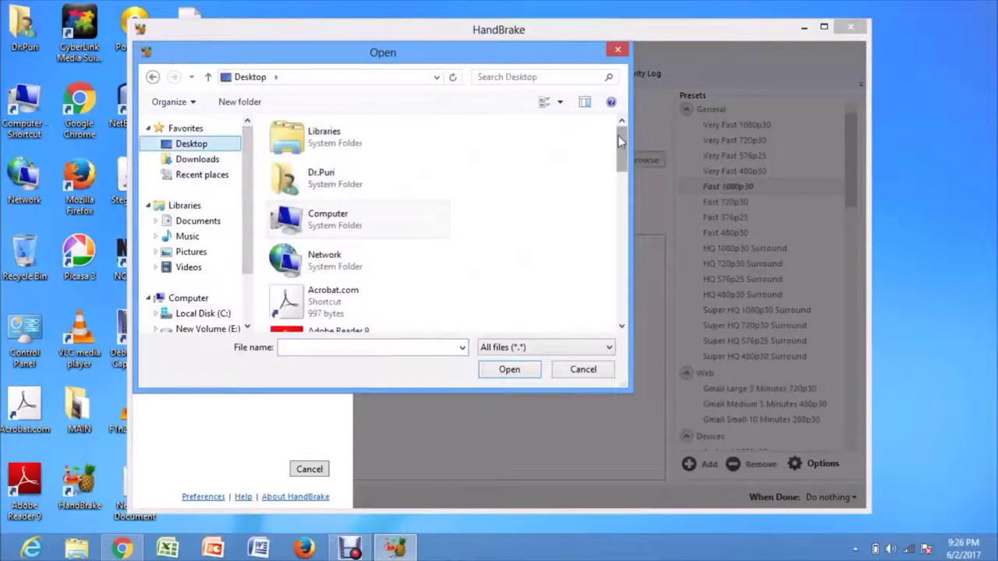
left_click_drag(620, 140, 378, 168)
left_click(392, 175)
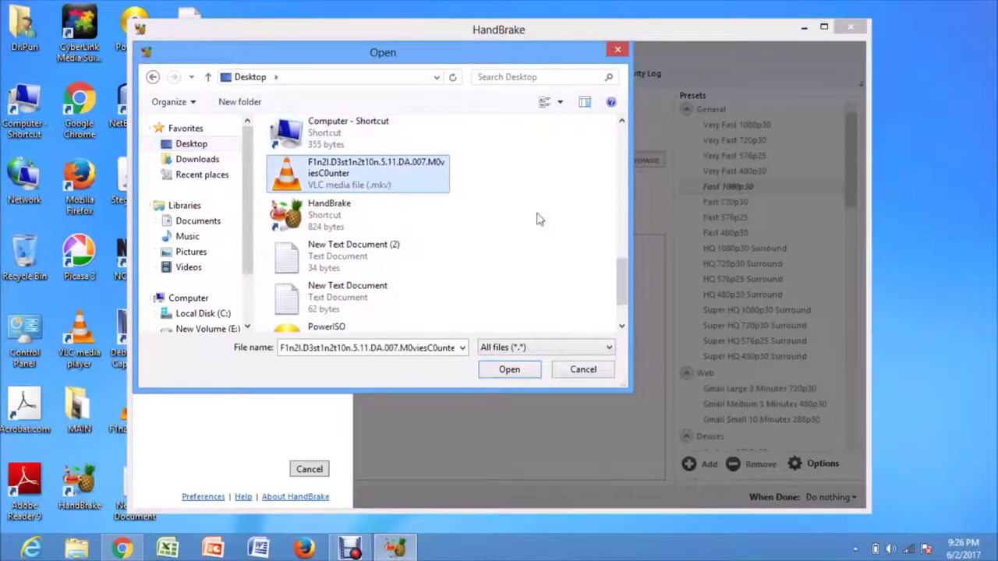
left_click(510, 373)
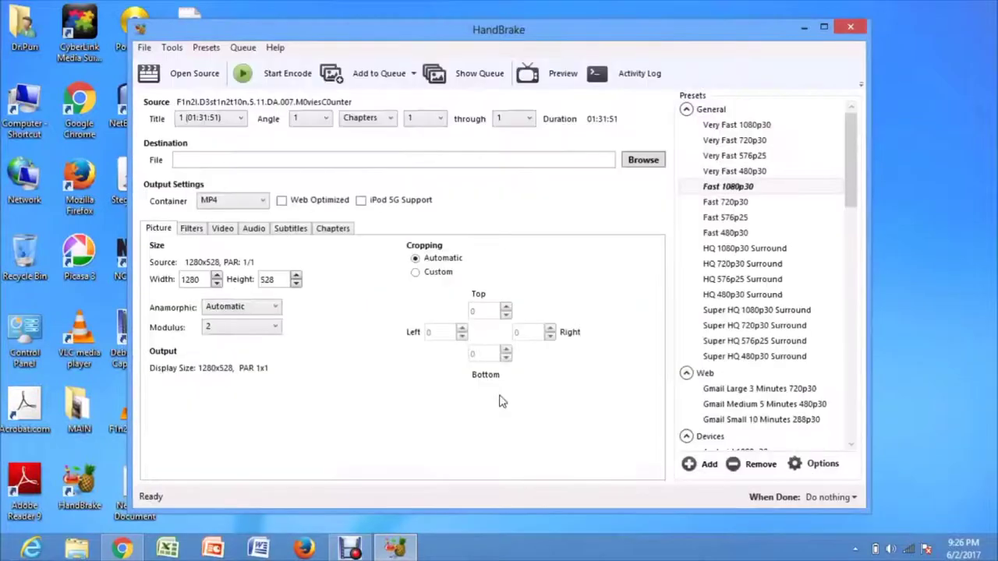
left_click(820, 31)
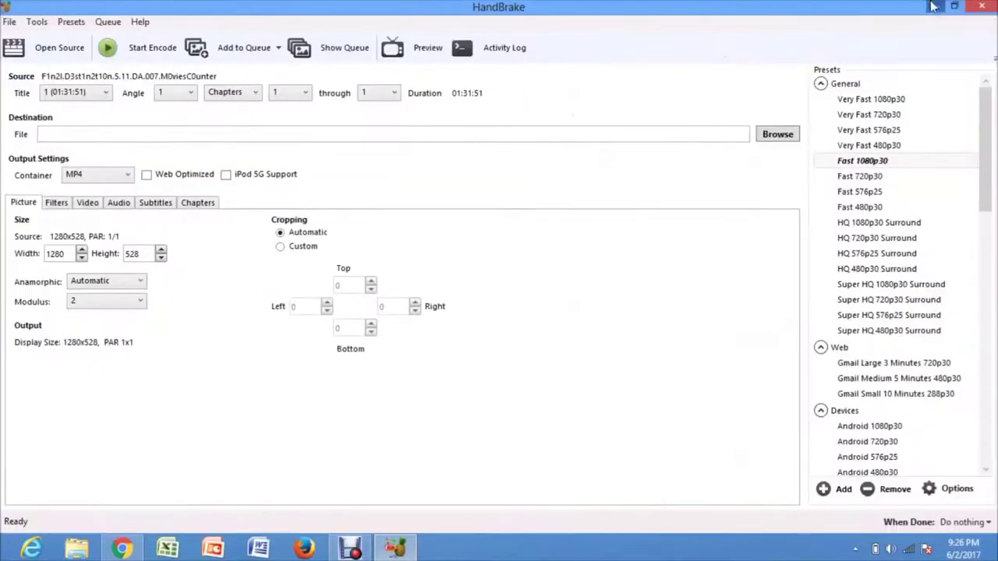
Check the source video's size in its file properties on the desktop, and return to HandBrake.
left_click(928, 7)
left_click(144, 419)
right_click(144, 417)
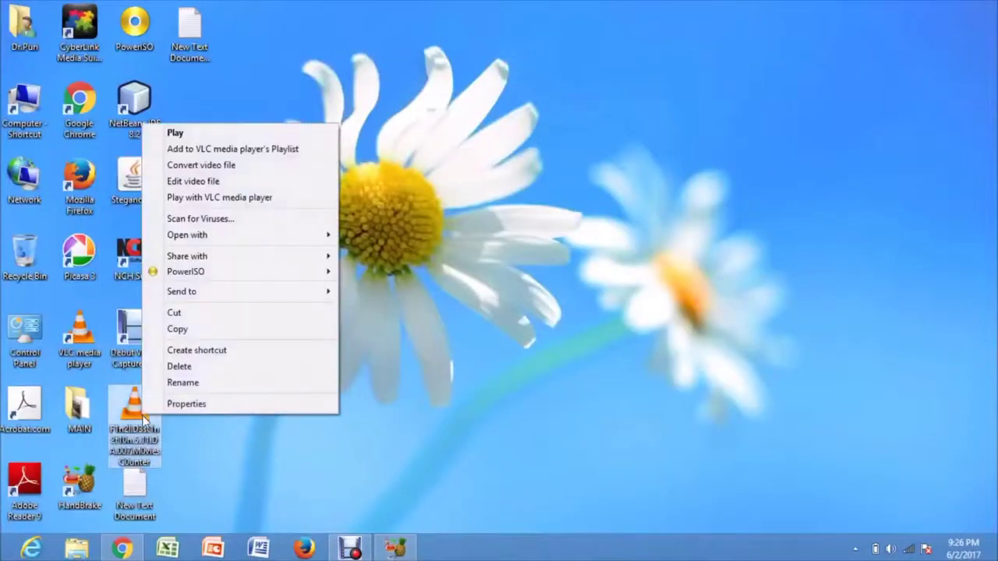
left_click(218, 409)
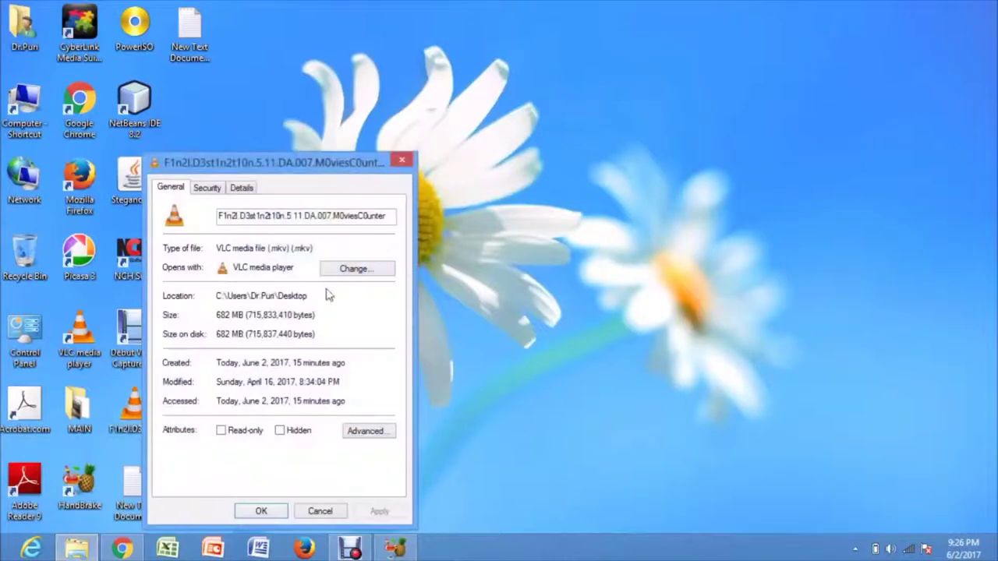
double_click(221, 315)
left_click(401, 160)
left_click(395, 548)
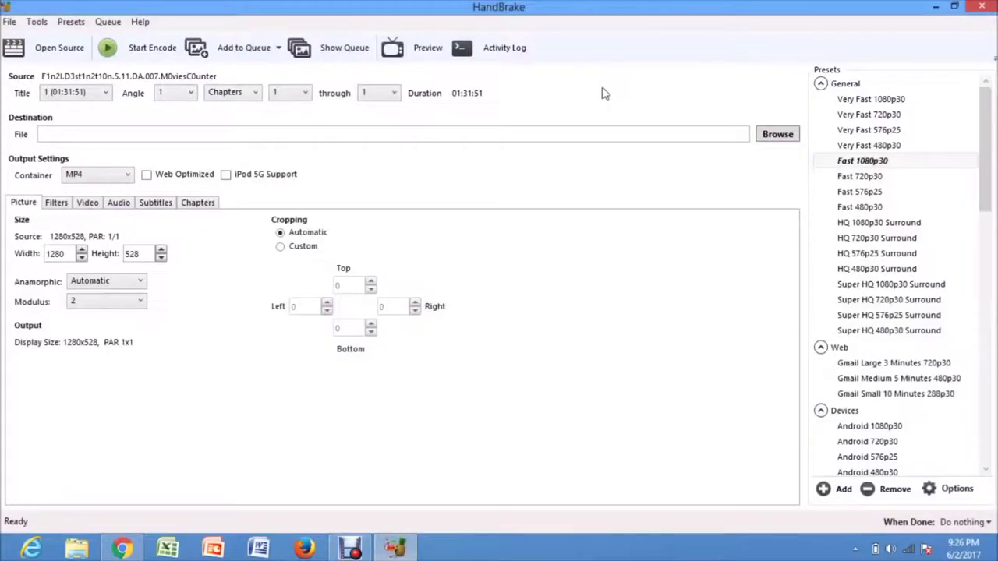
Set the output destination to an MP4 file named video on the Desktop.
left_click(777, 135)
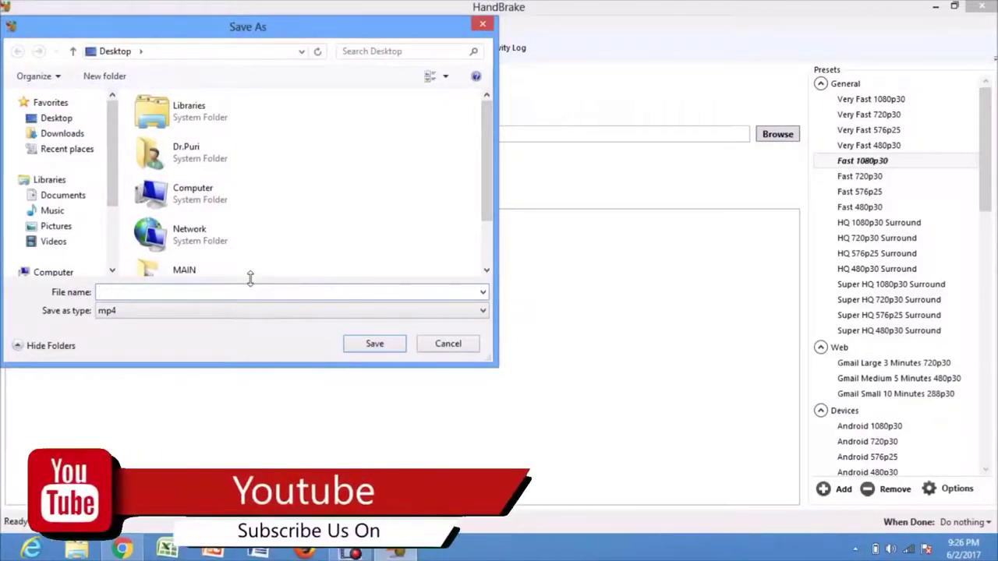
type("video")
left_click(373, 347)
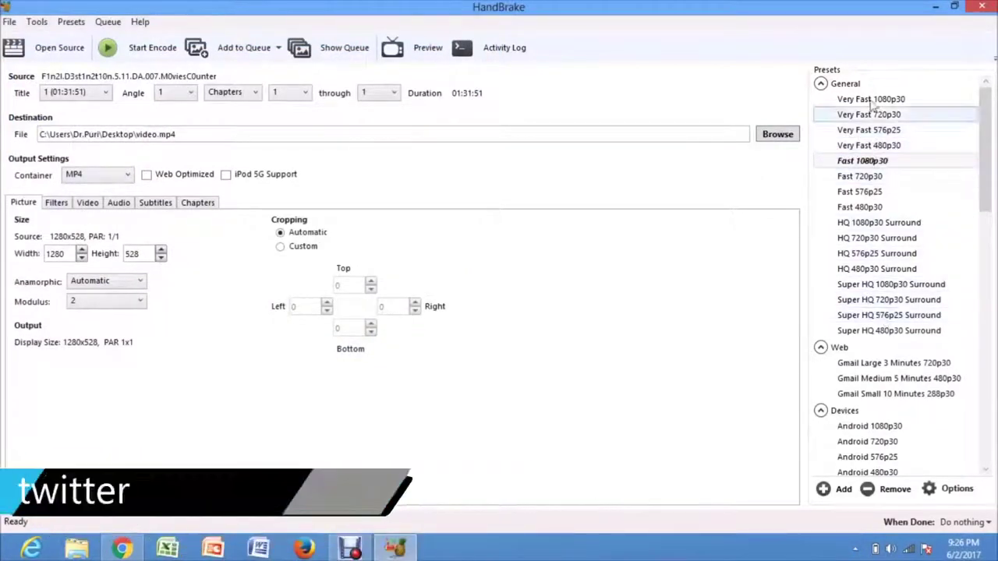
Collapse the General, Web, Devices and Matroska preset groups and apply the Normal preset from Legacy.
left_click(821, 84)
left_click(821, 100)
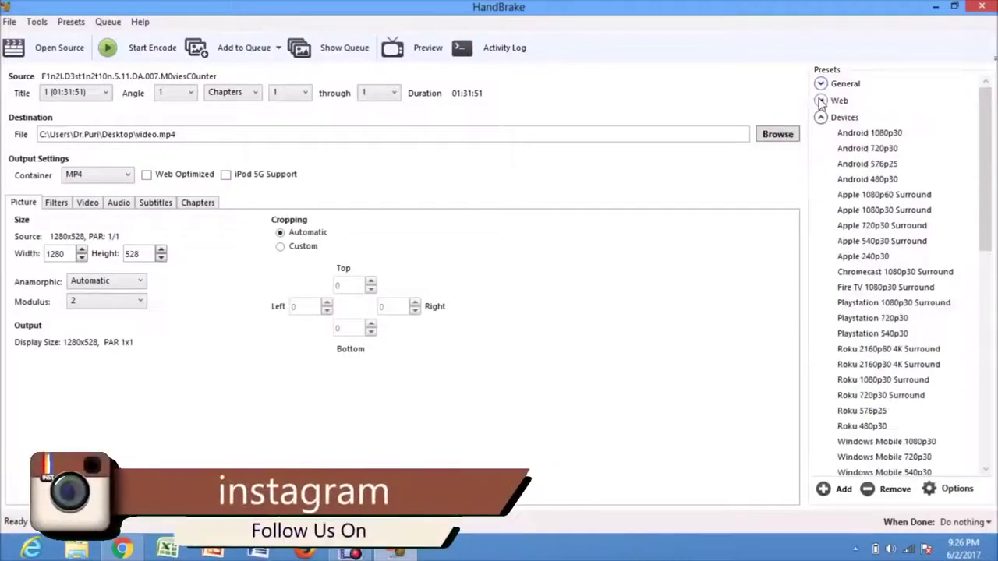
left_click(821, 117)
left_click(821, 134)
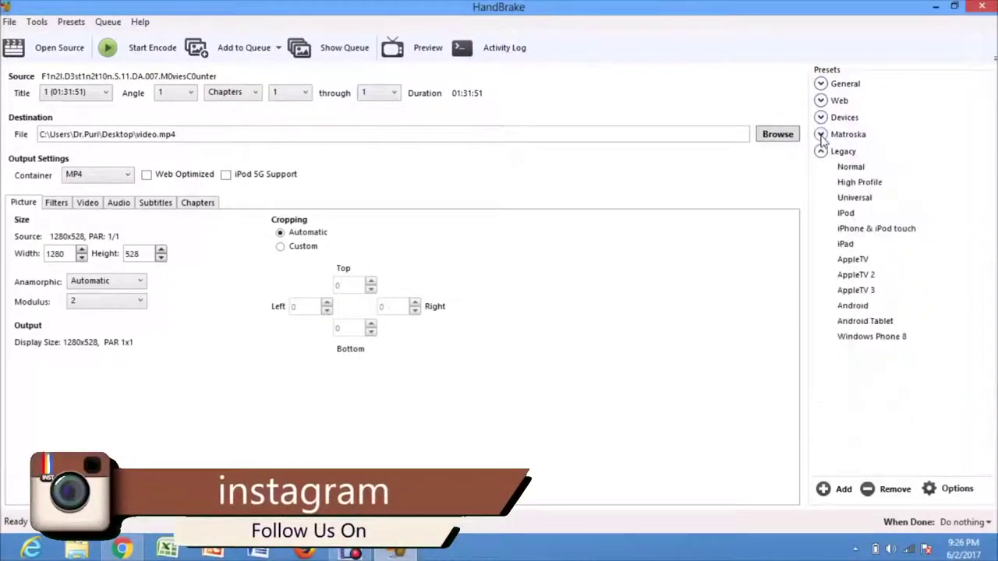
left_click(867, 170)
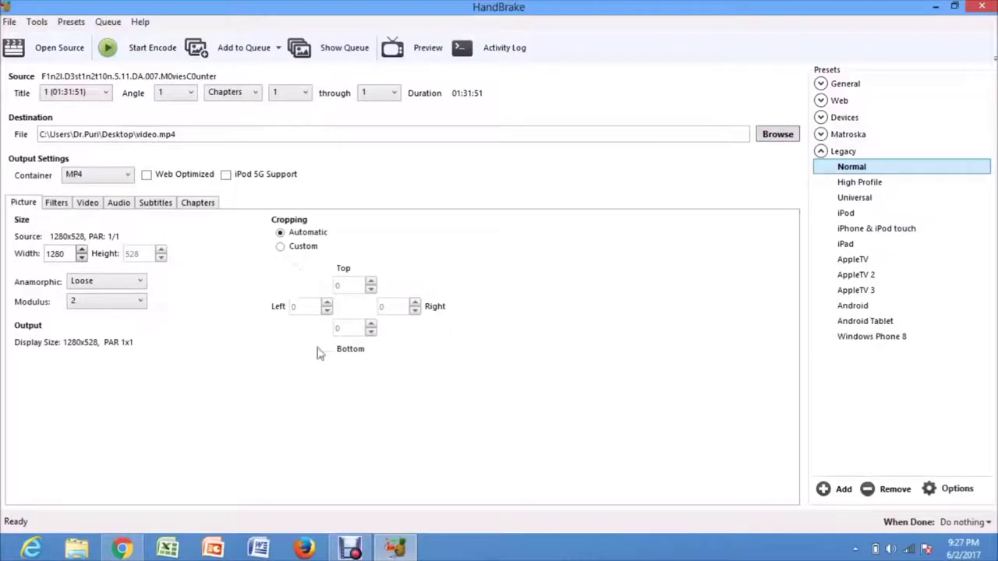
Switch the picture cropping to Custom and review the video's constant quality setting.
left_click(282, 247)
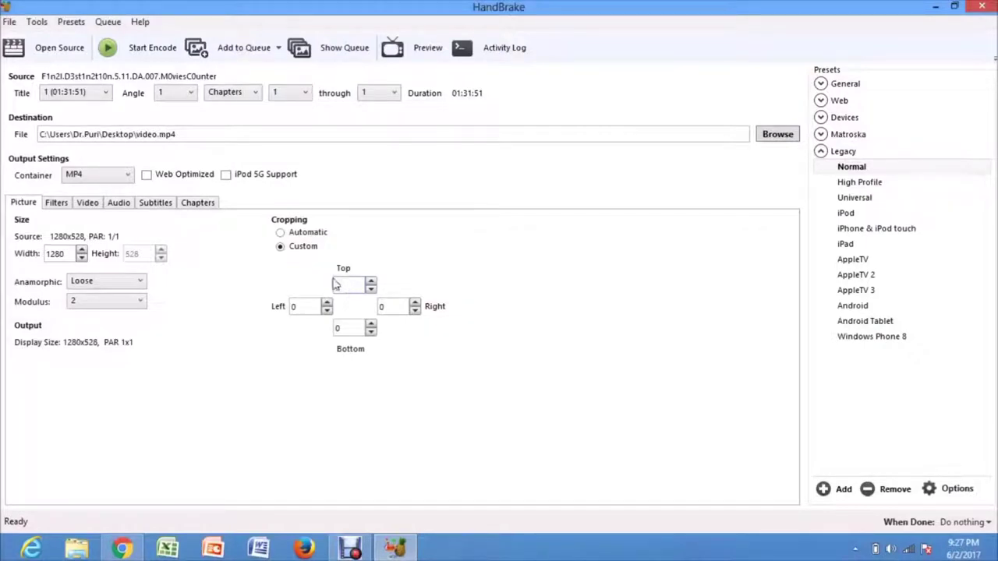
left_click(87, 204)
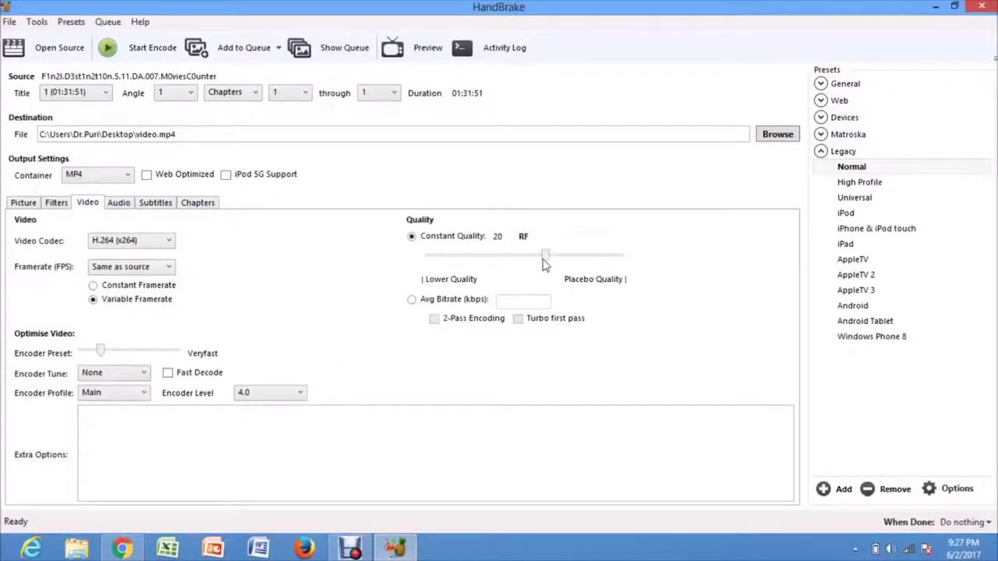
mouse_move(546, 260)
mouse_move(546, 260)
left_mouse_down()
mouse_move(633, 257)
mouse_move(425, 265)
mouse_move(546, 262)
left_mouse_up()
Set the bitrate of both audio tracks to 128 and remove the English track.
left_click(121, 205)
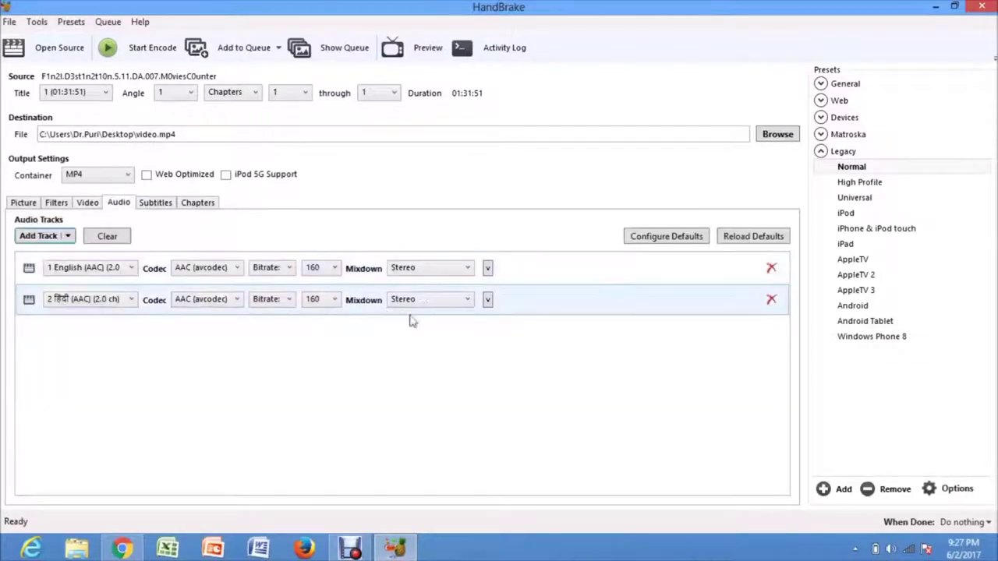
left_click(330, 269)
left_click(325, 334)
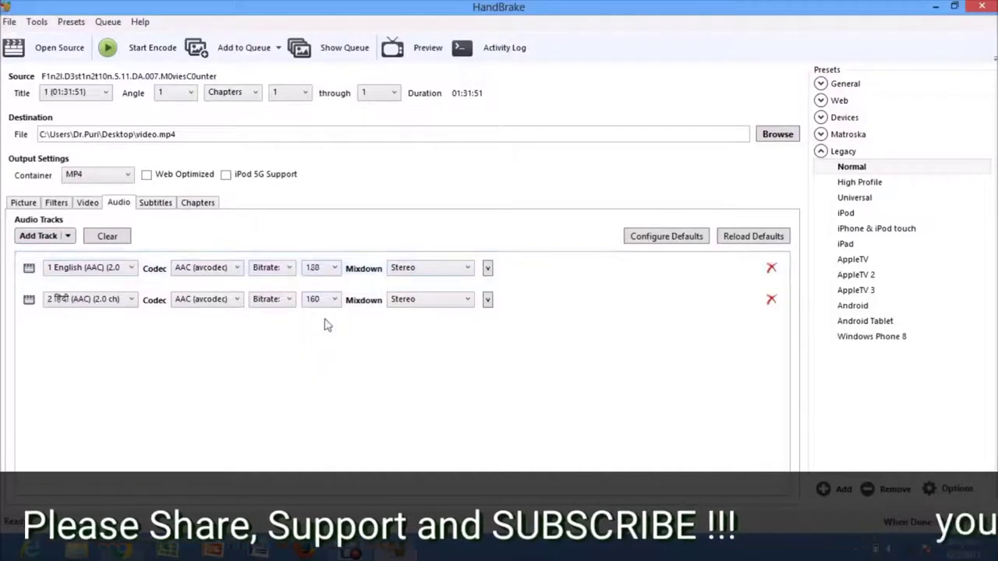
left_click(330, 301)
left_click(329, 367)
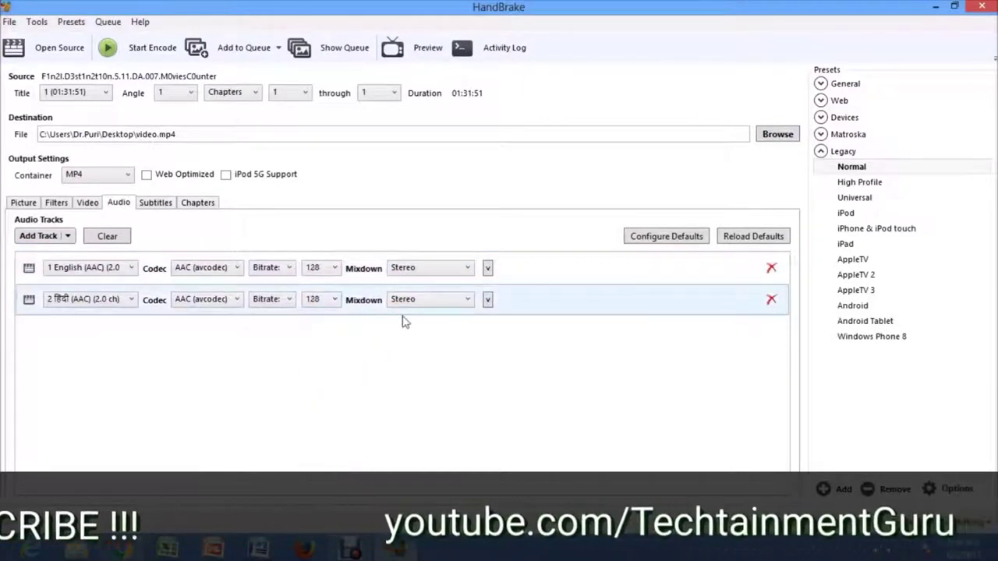
left_click(329, 269)
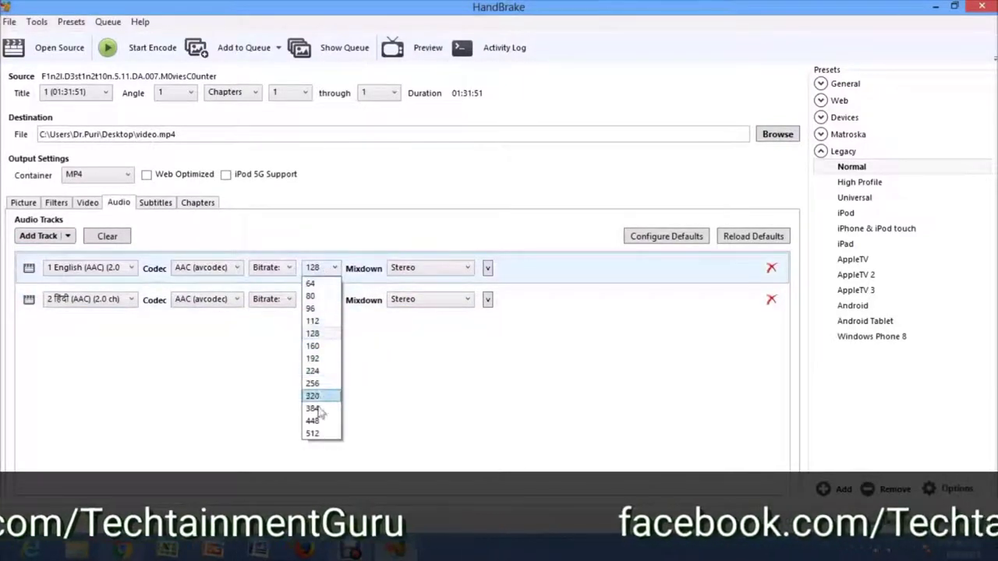
left_click(328, 336)
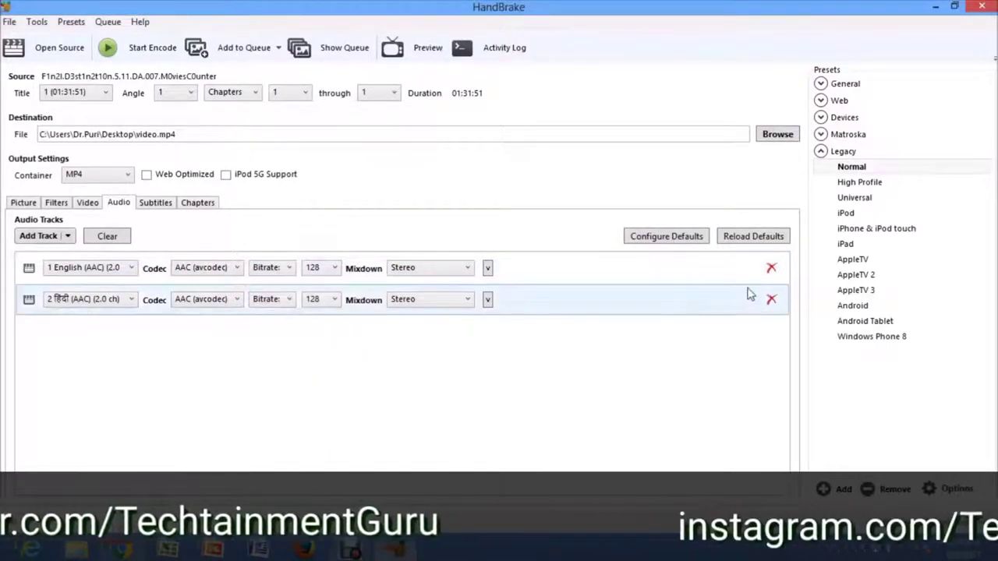
left_click(772, 269)
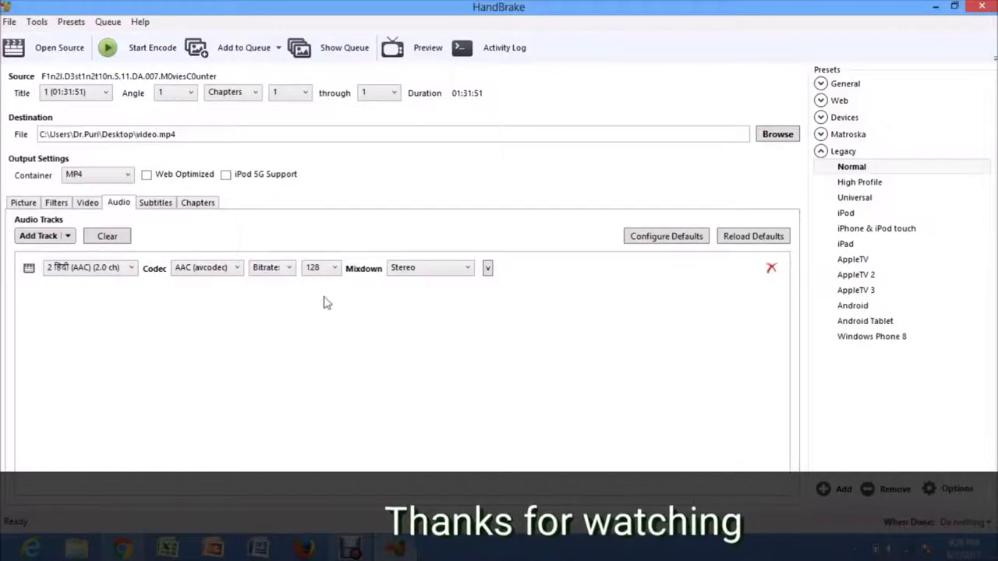
Review the subtitle tracks, the chapter markers and the picture settings.
left_click(156, 204)
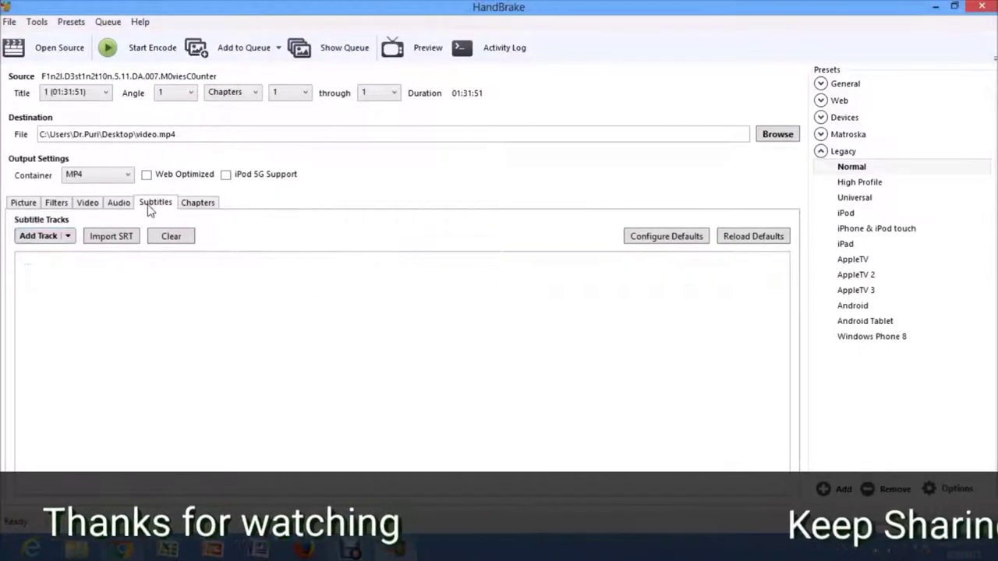
left_click(197, 204)
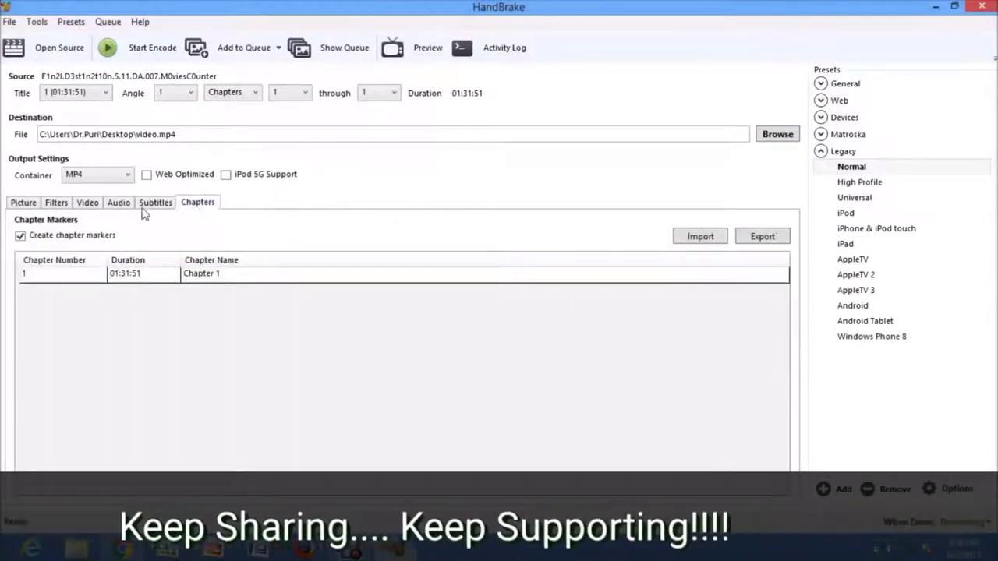
left_click(22, 203)
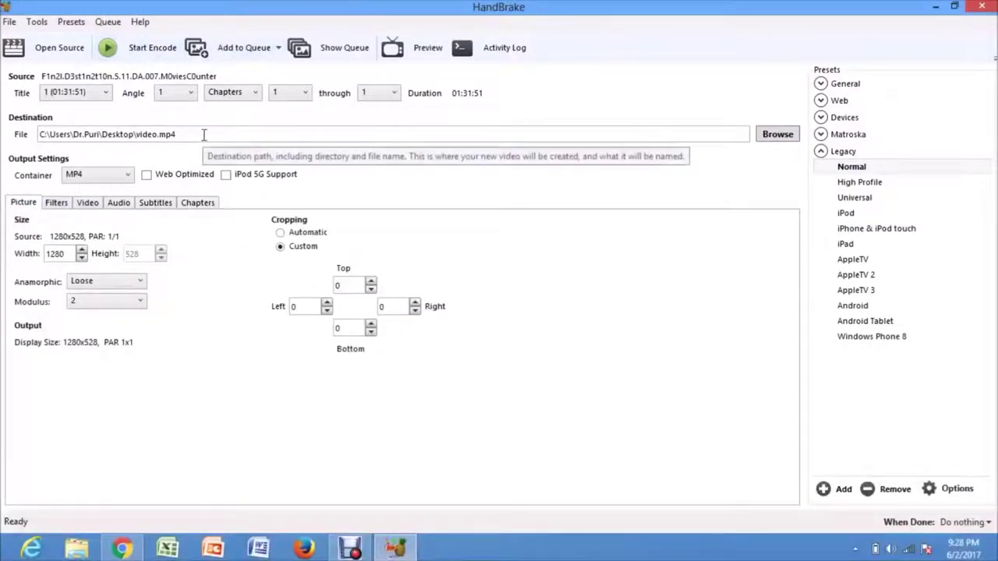
Generate and watch a 45-second live preview of the video, and close the preview window.
left_click(426, 50)
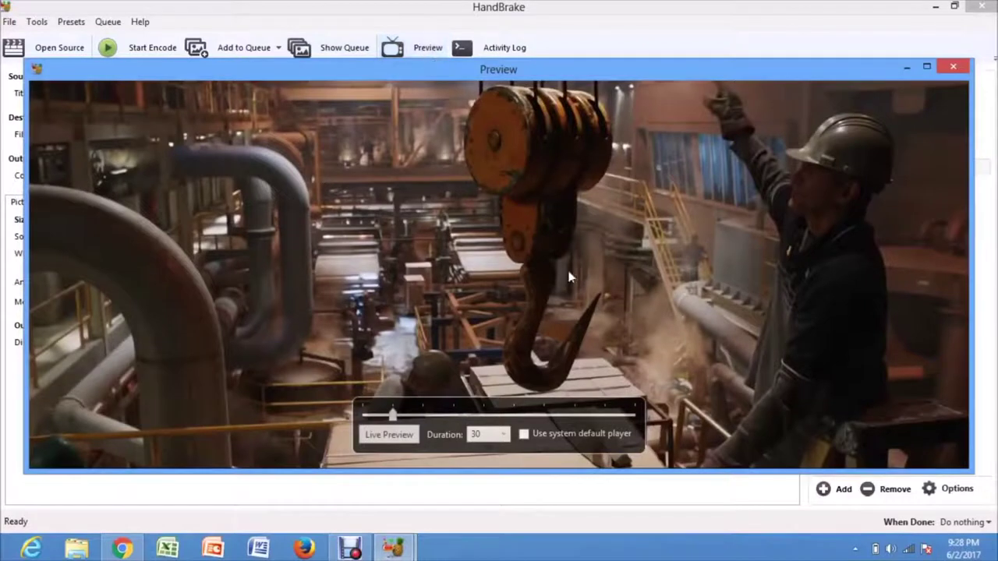
left_click(505, 435)
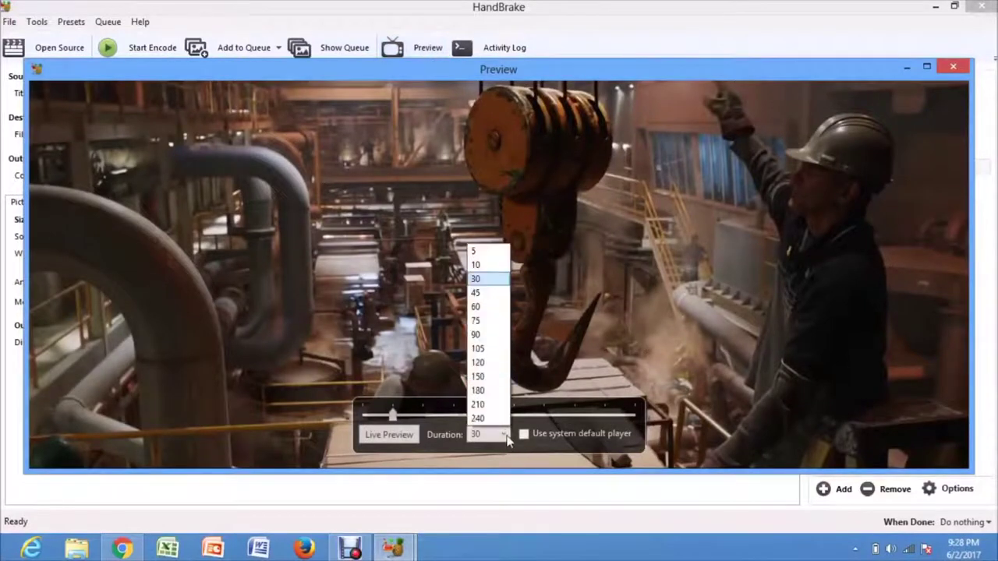
left_click(484, 292)
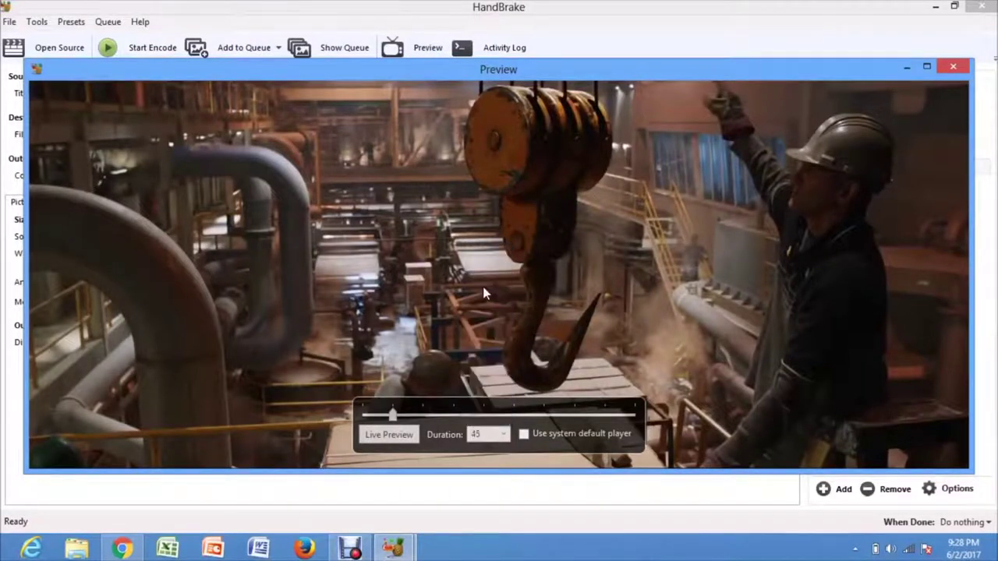
left_click(389, 434)
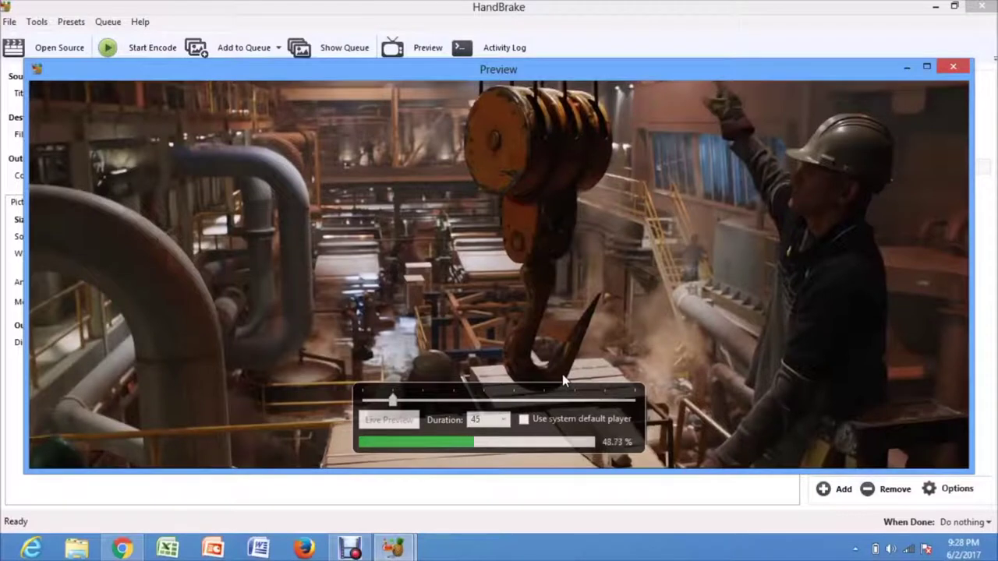
key("XF86AudioRaiseVolume")
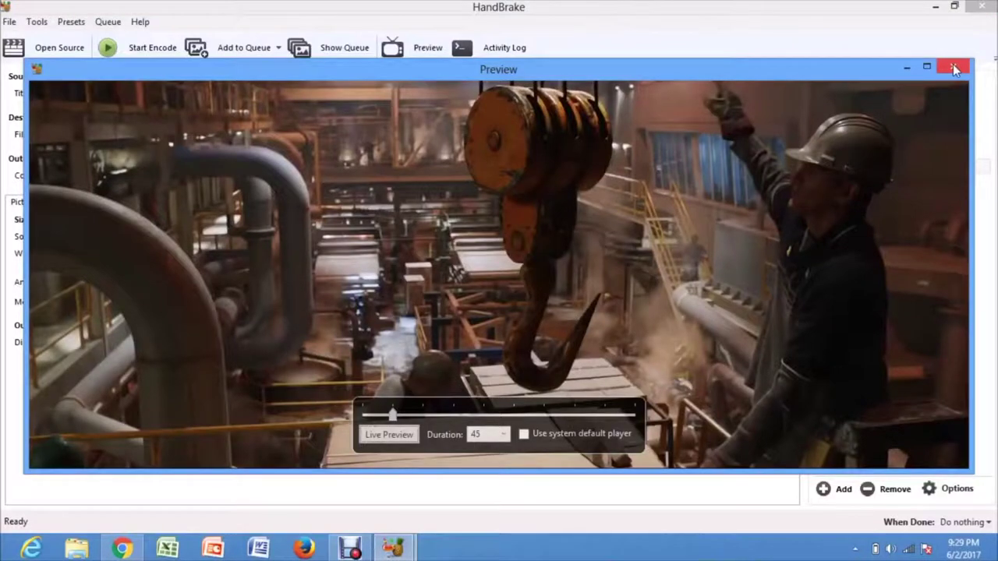
left_click(955, 68)
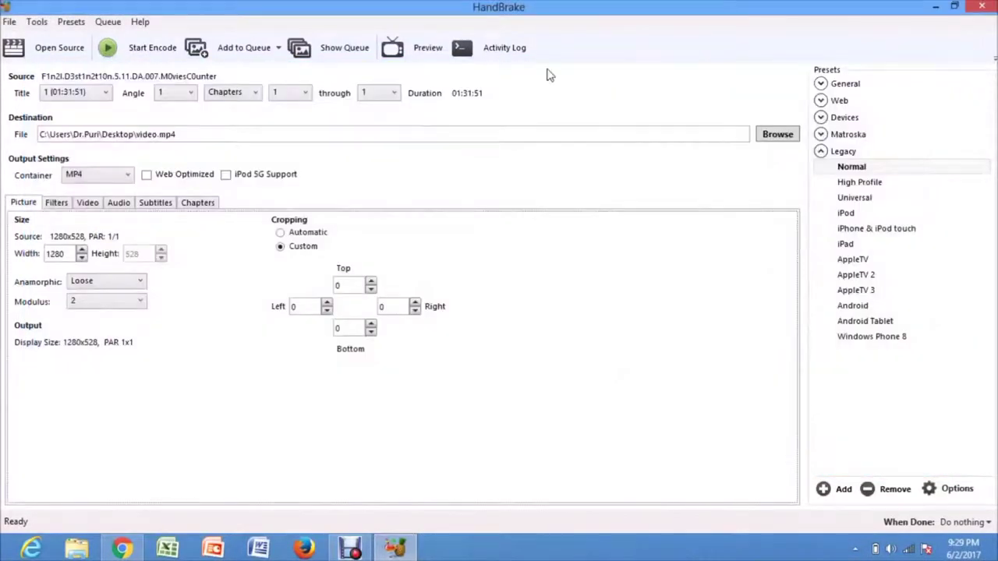
Start encoding the source to video.mp4 and lower the screen brightness.
left_click(142, 55)
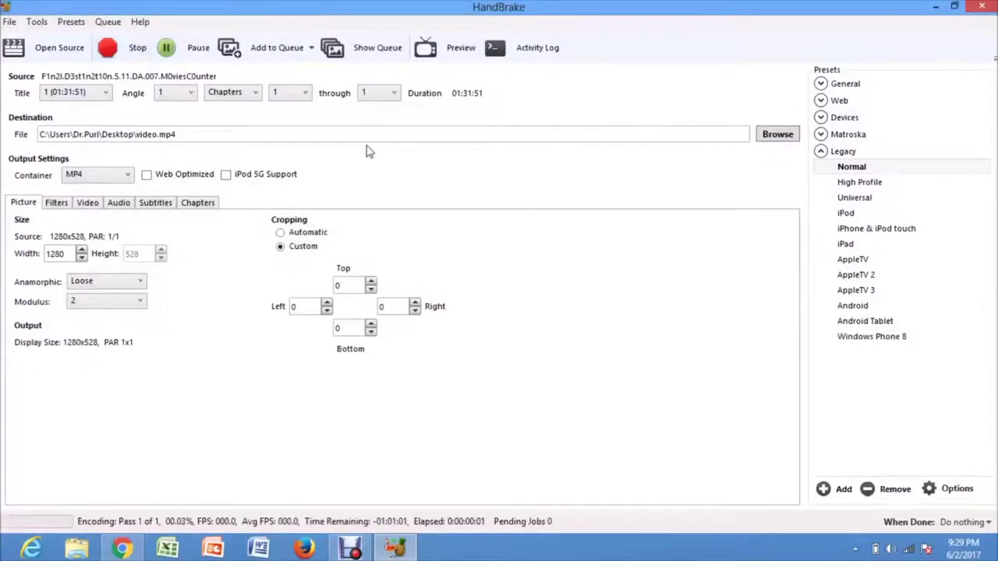
key("XF86MonBrightnessDown")
key("XF86MonBrightnessDown")
key("XF86MonBrightnessDown")
key("XF86MonBrightnessDown")
key("XF86MonBrightnessDown")
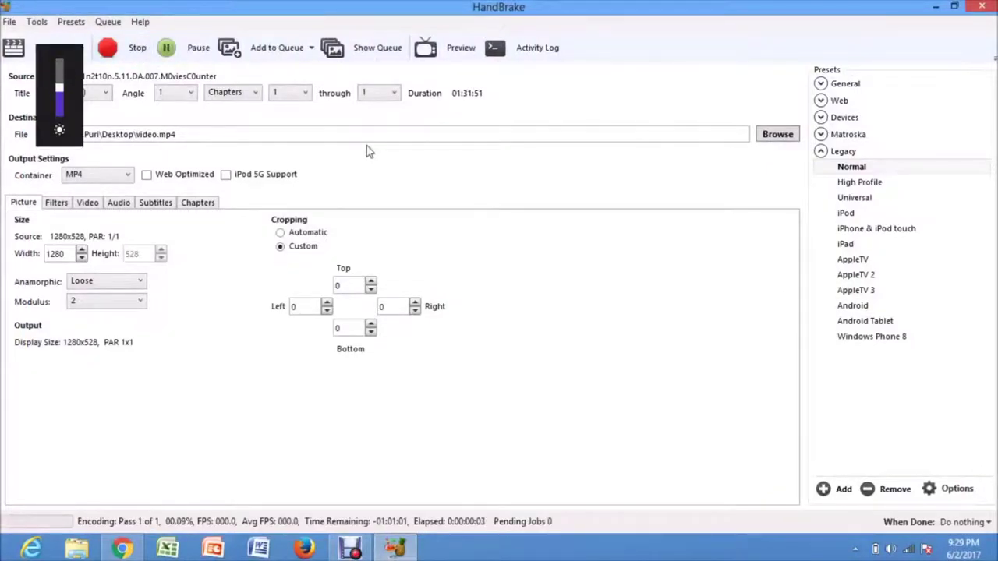
key("XF86MonBrightnessDown")
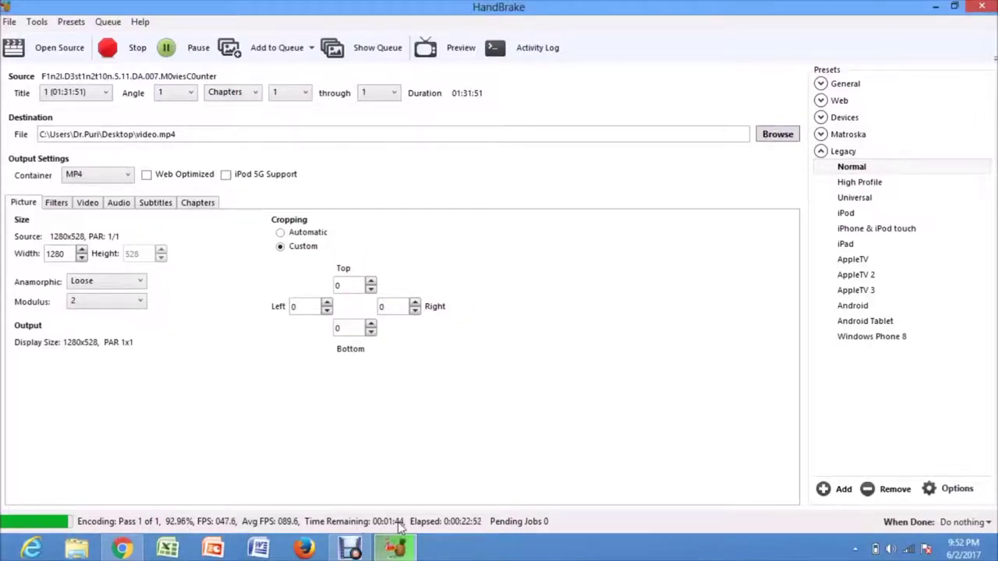
Generate a 30-second live preview during the encode, and close the media player and the preview window.
left_click(452, 49)
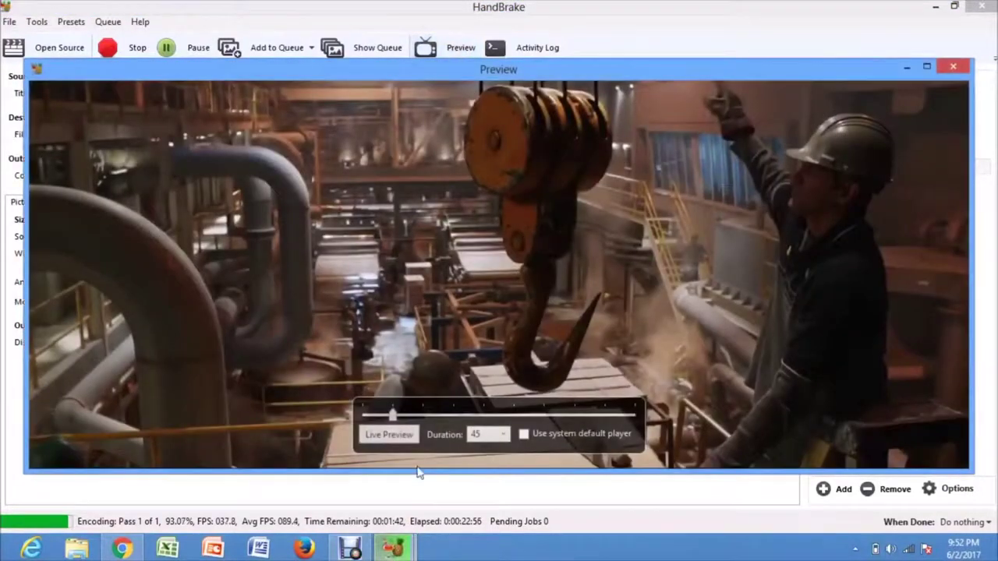
left_click(481, 434)
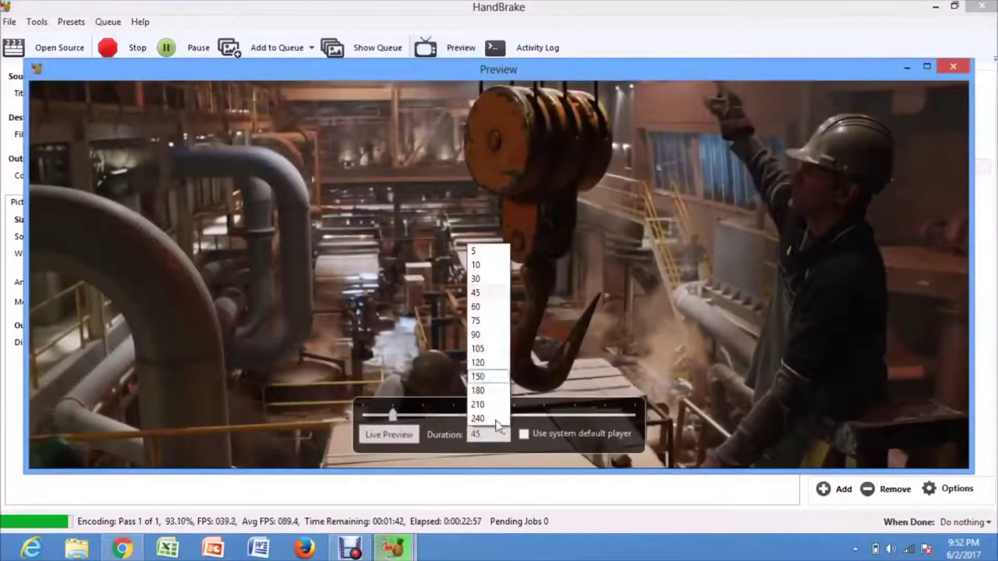
left_click(485, 279)
left_click(403, 437)
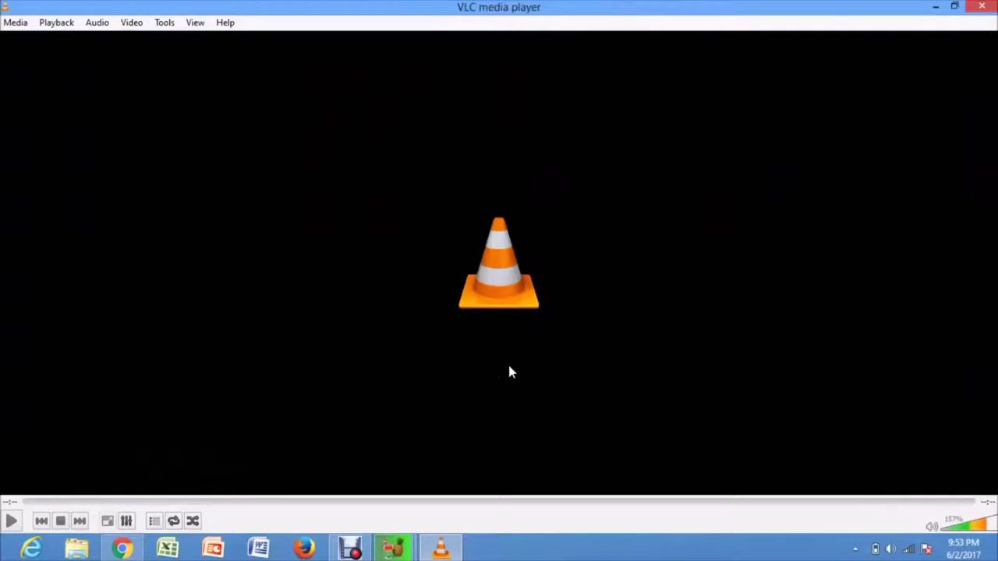
left_click(982, 6)
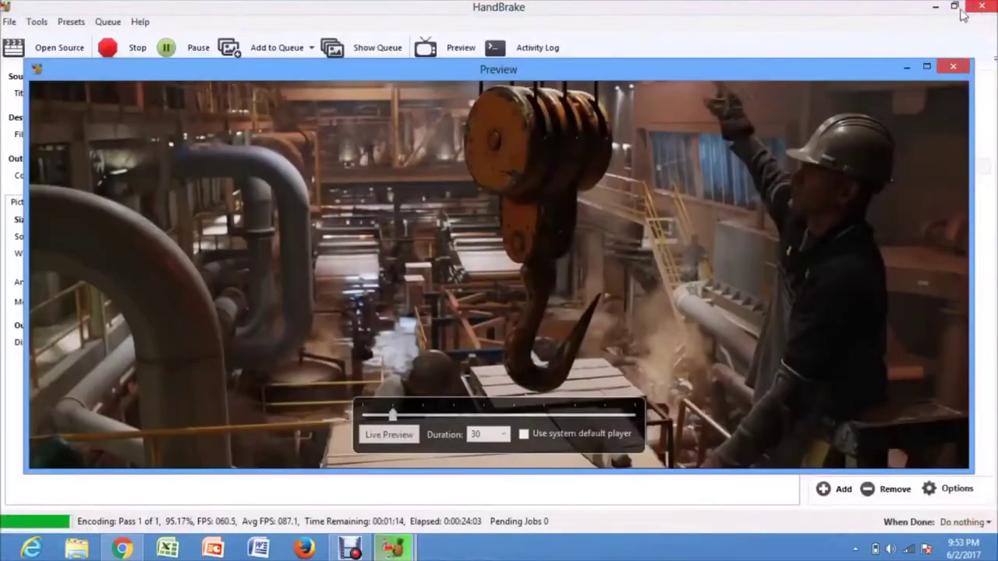
left_click(953, 68)
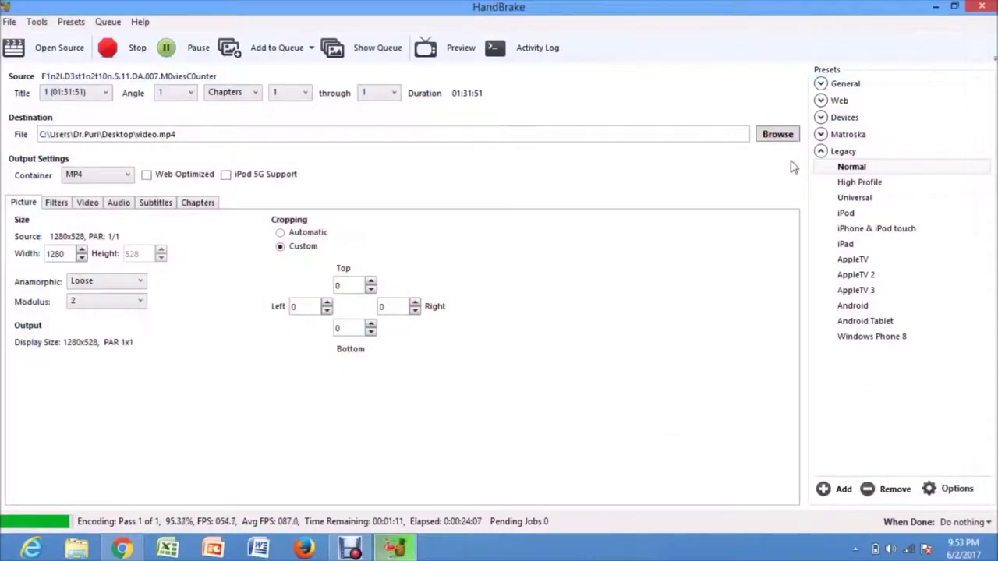
Lower the screen brightness again while the encode runs to completion.
key("XF86MonBrightnessDown")
key("XF86MonBrightnessDown")
key("XF86MonBrightnessDown")
key("XF86MonBrightnessDown")
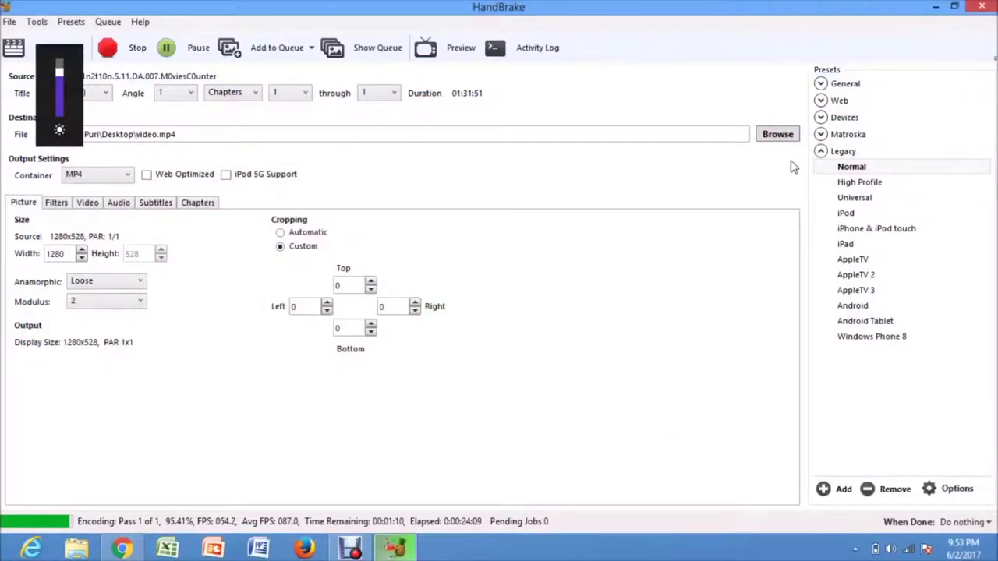
key("XF86MonBrightnessDown")
key("XF86MonBrightnessDown")
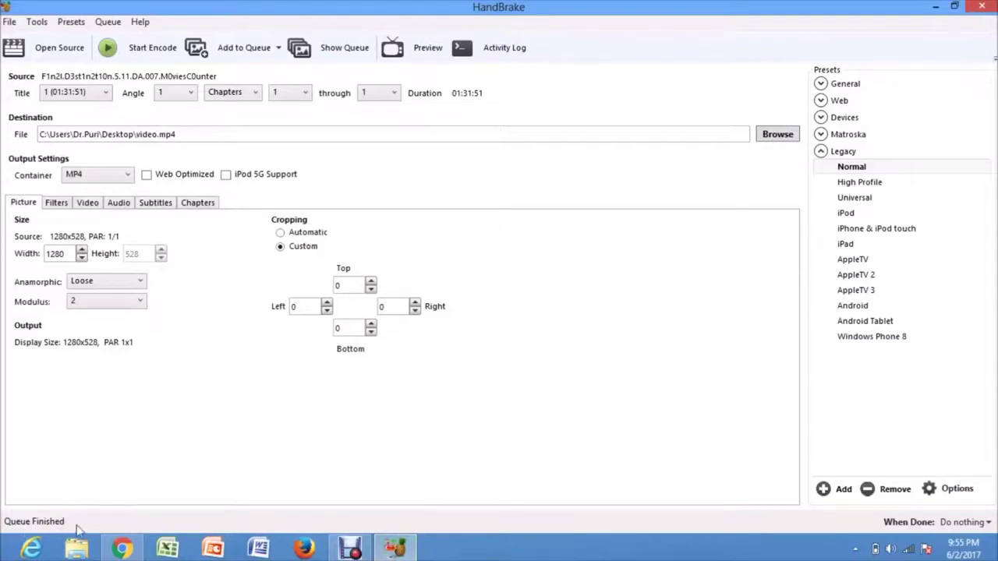
Play the compressed video from the desktop in VLC media player, pause it at about 24:02 and minimize the player.
left_click(935, 6)
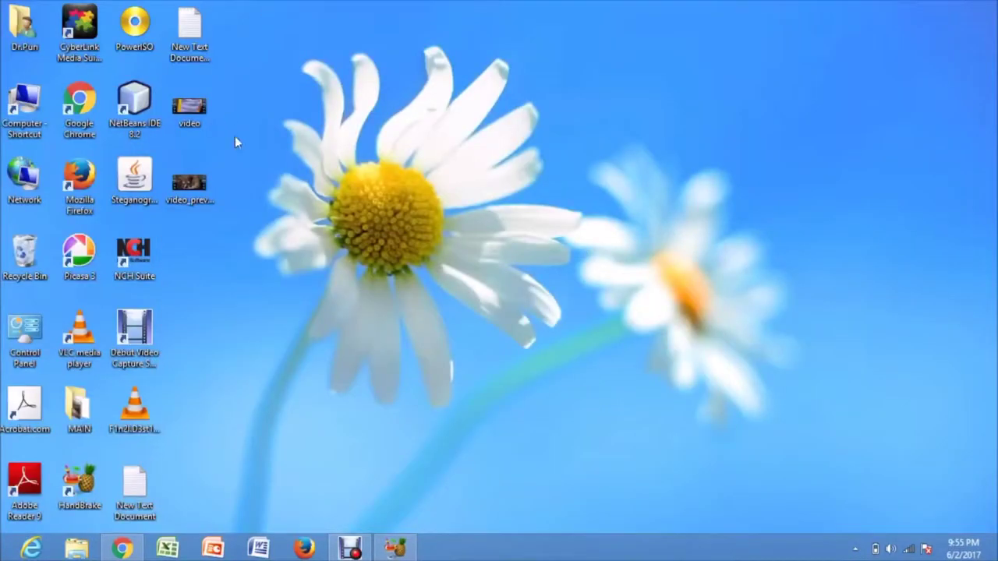
left_click(190, 184)
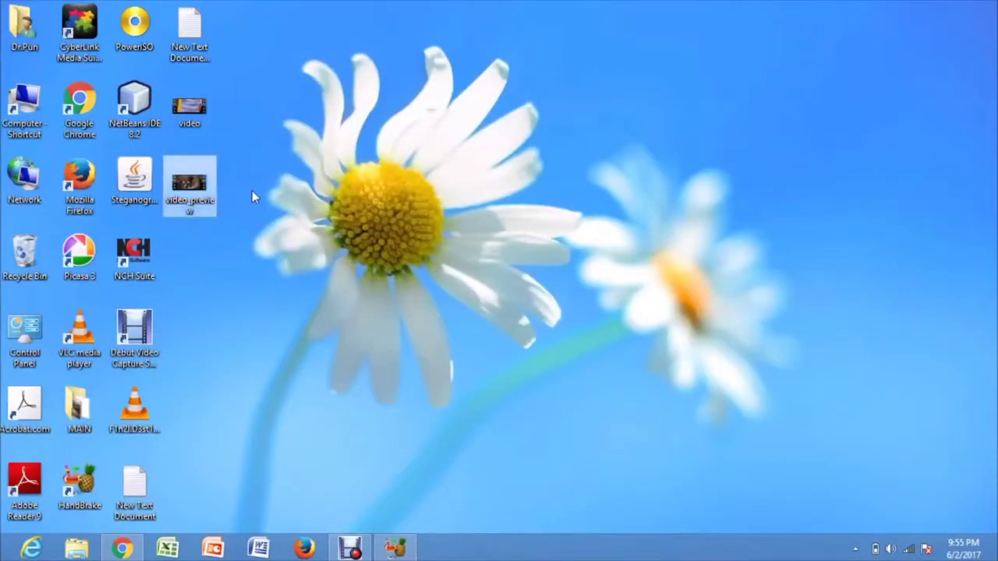
left_click(188, 117)
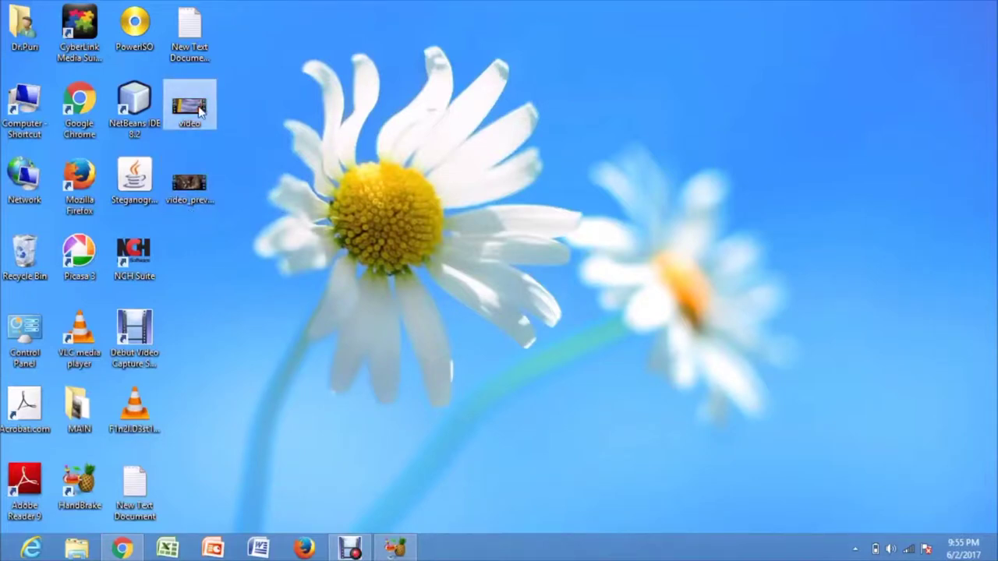
right_click(200, 112)
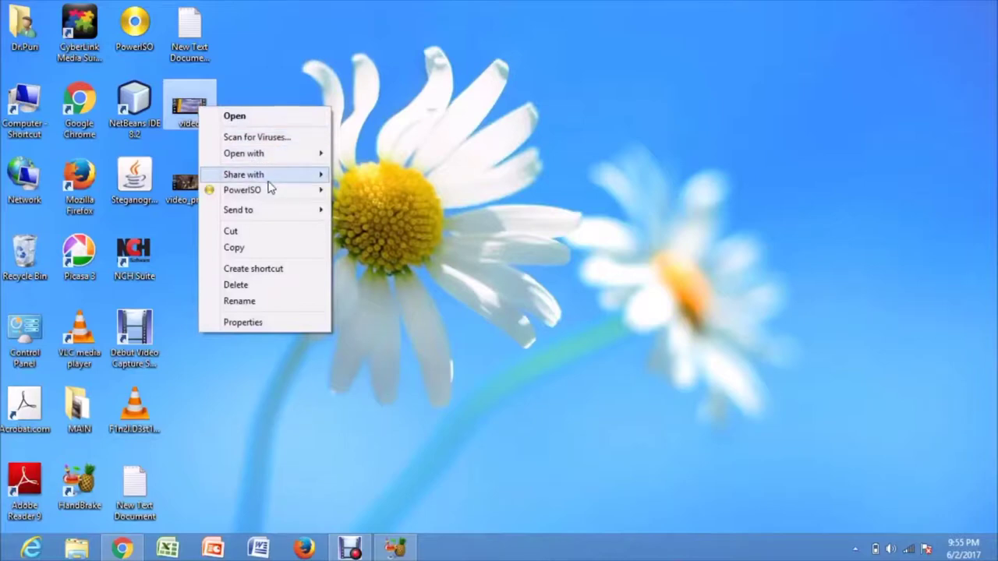
mouse_move(278, 154)
left_click(371, 187)
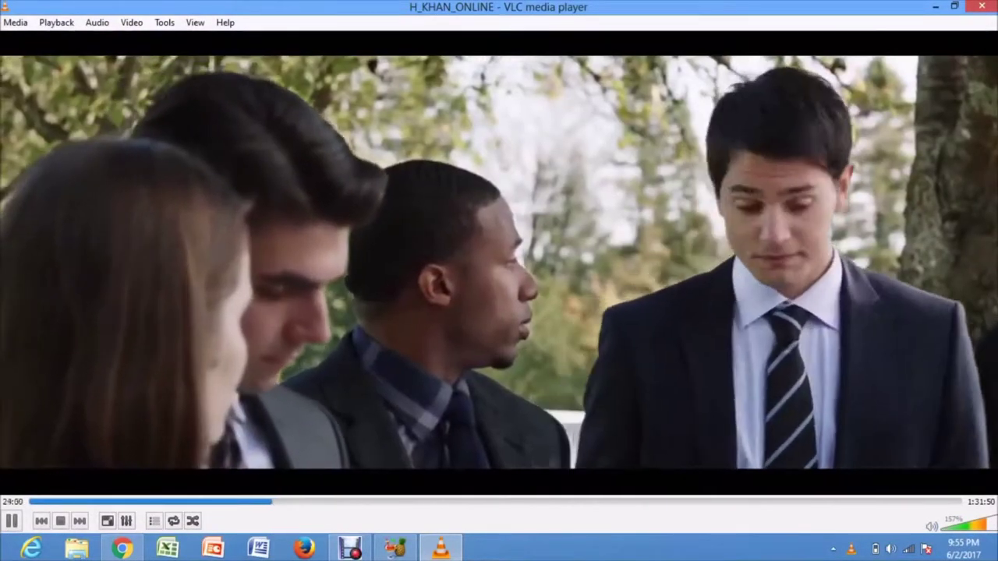
key("space")
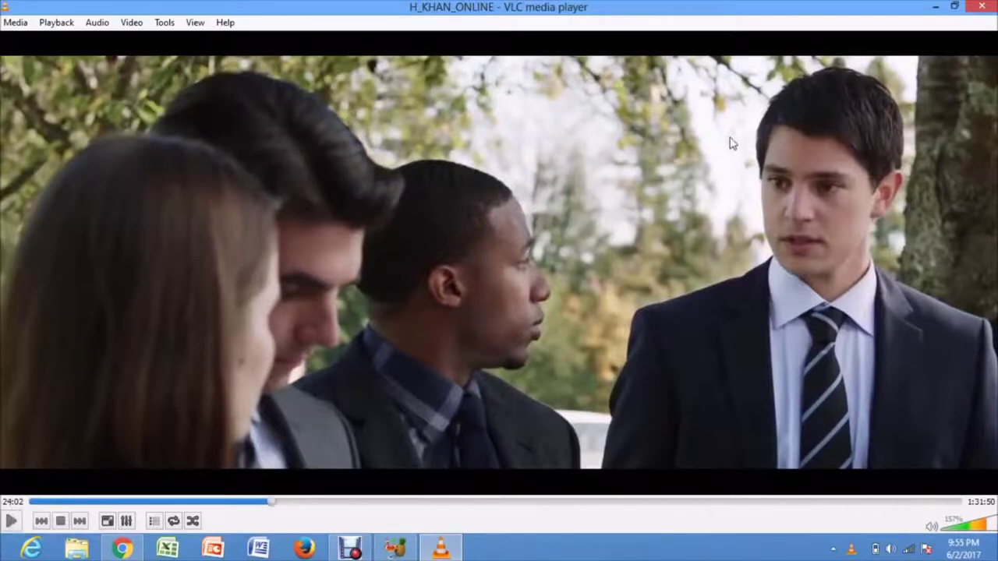
left_click(935, 7)
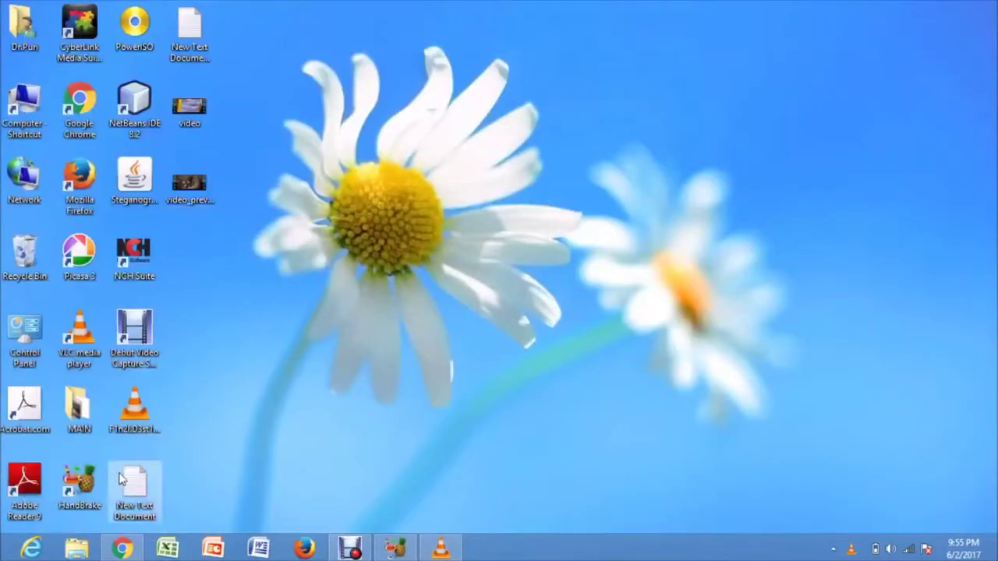
Play the original MKV from the desktop in VLC media player, skip ahead to about 24 minutes to compare quality, and close the player.
right_click(126, 424)
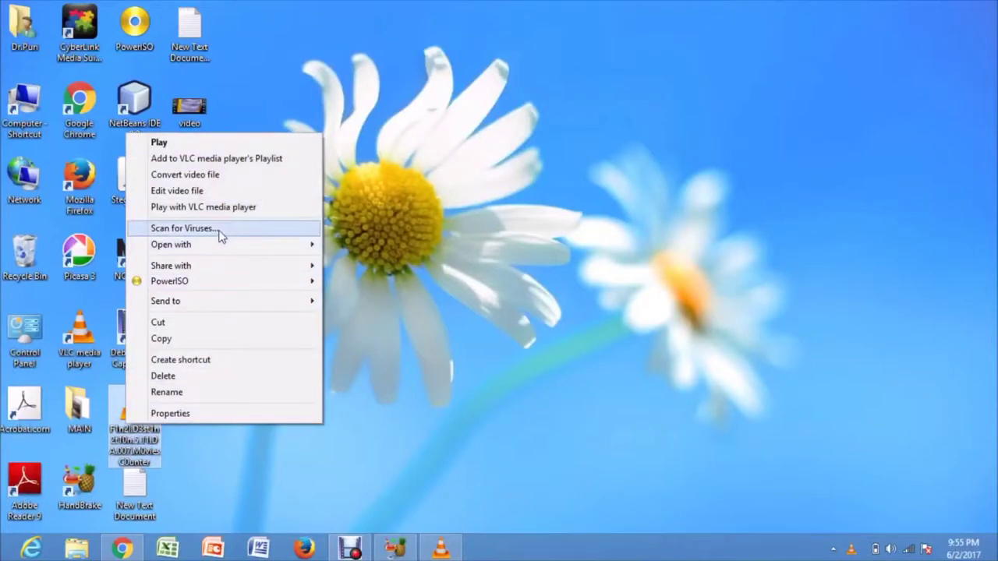
mouse_move(219, 245)
left_click(408, 260)
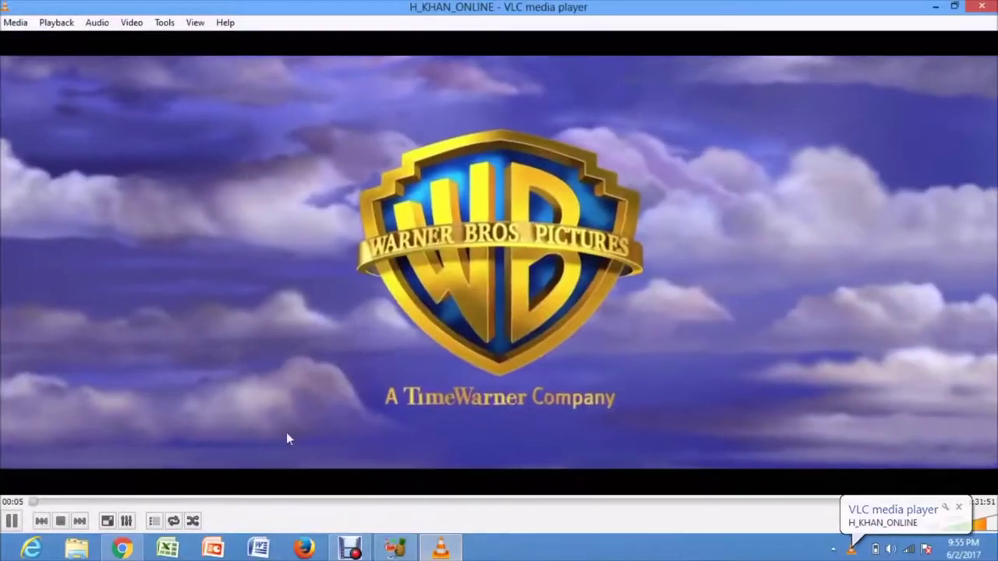
left_click(172, 503)
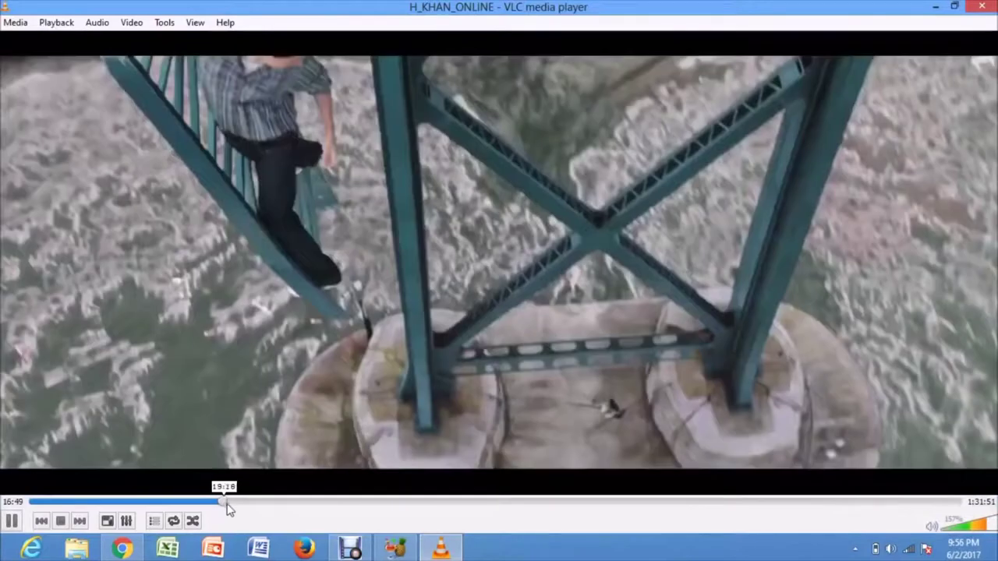
left_click(227, 503)
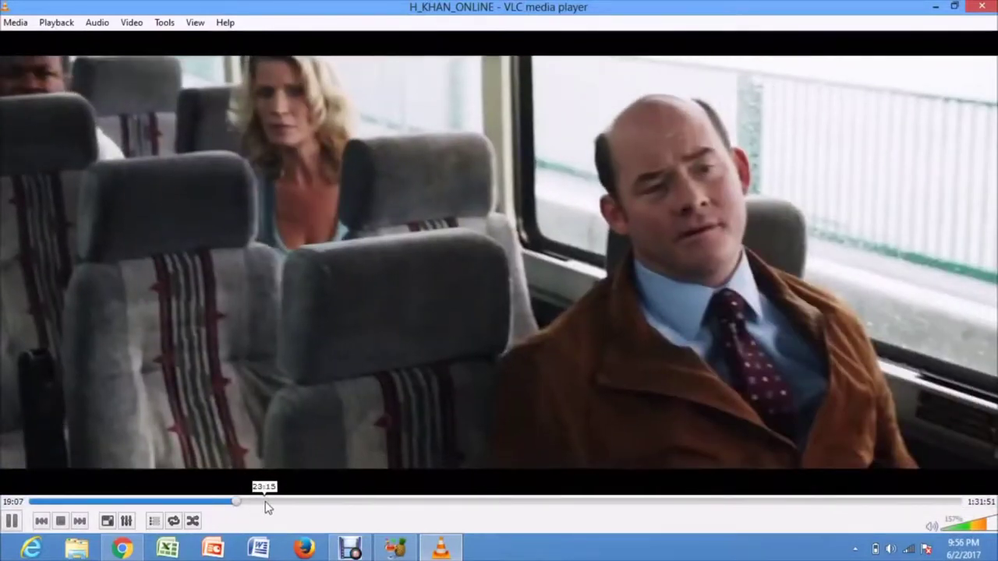
left_click(265, 504)
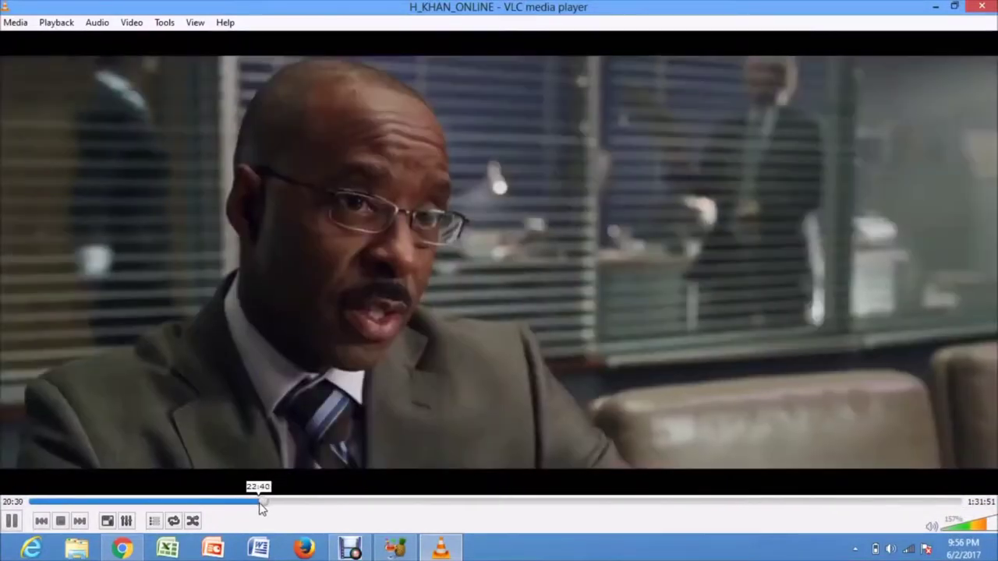
left_click(274, 502)
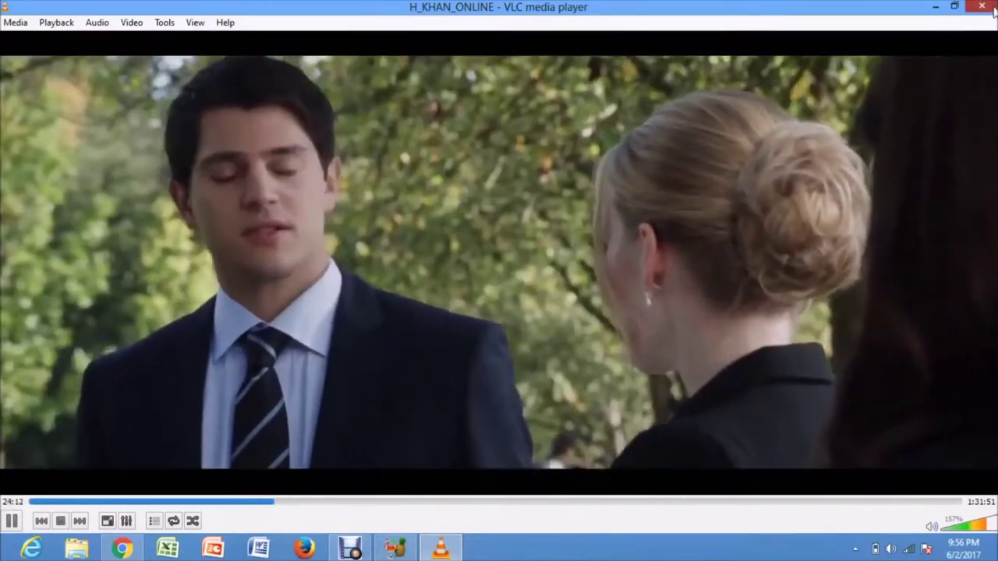
key("alt+F4")
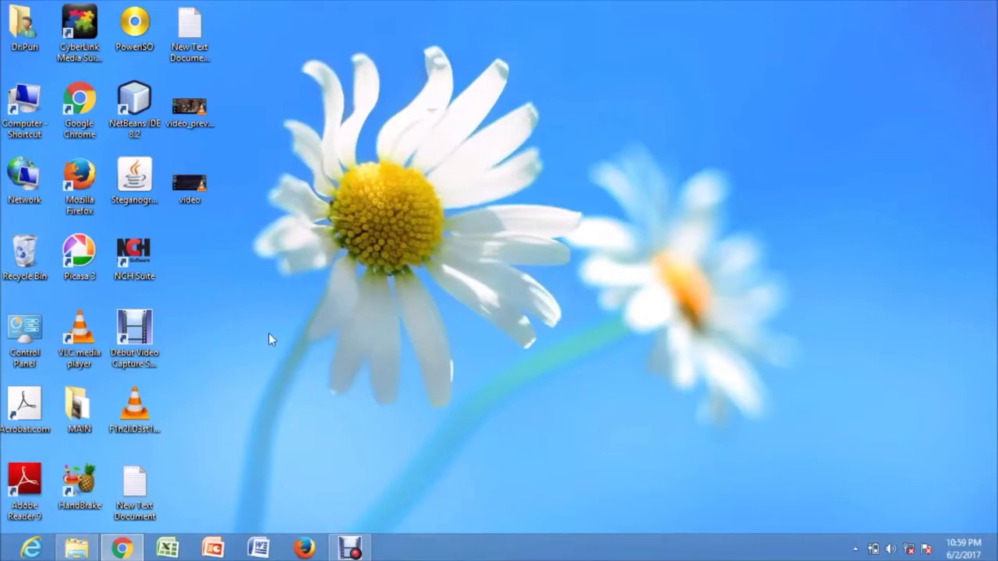
Open the properties of the original MKV file on the desktop and move the dialog clear of the icons to check its size.
left_click(136, 408)
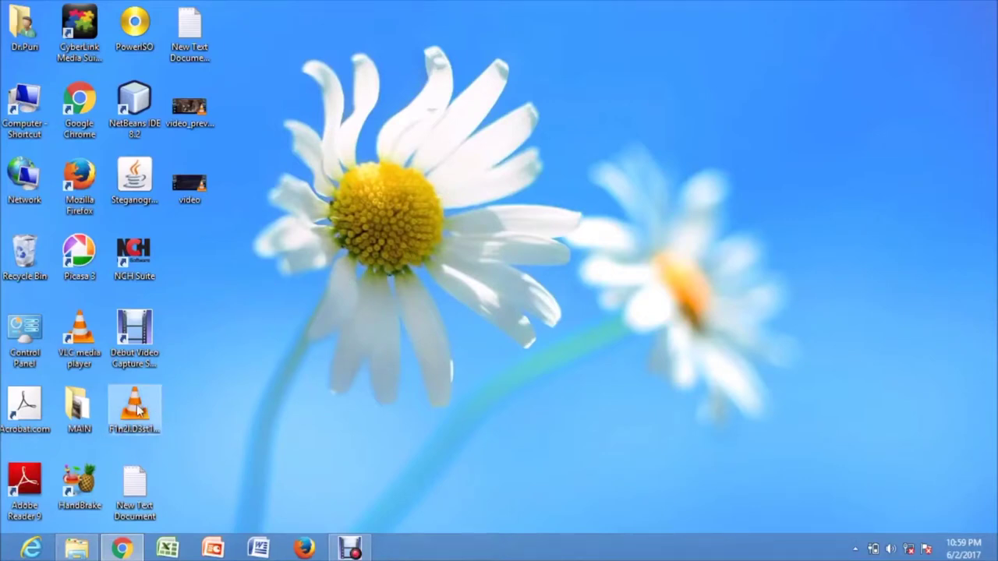
right_click(138, 411)
left_click(192, 396)
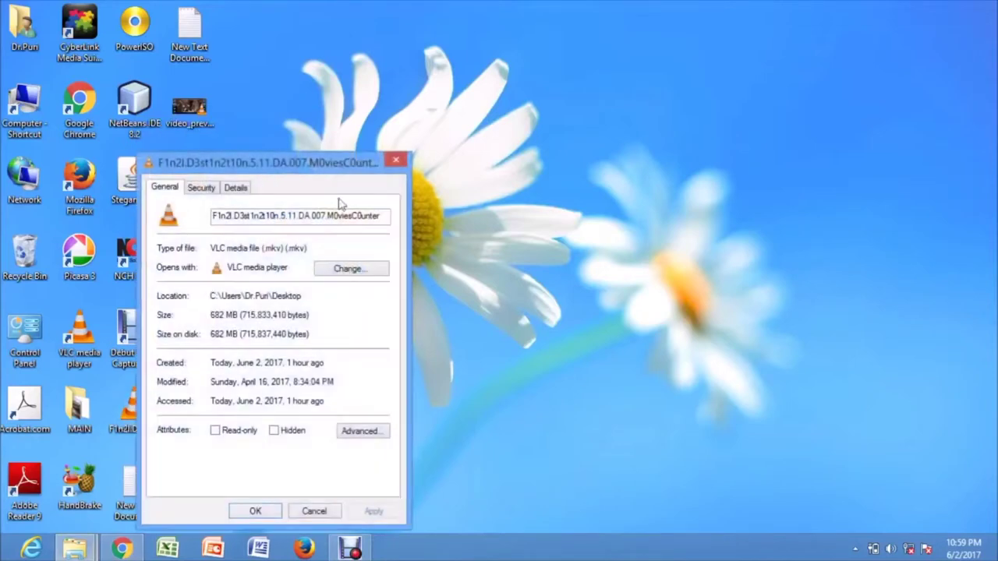
left_click_drag(306, 164, 699, 80)
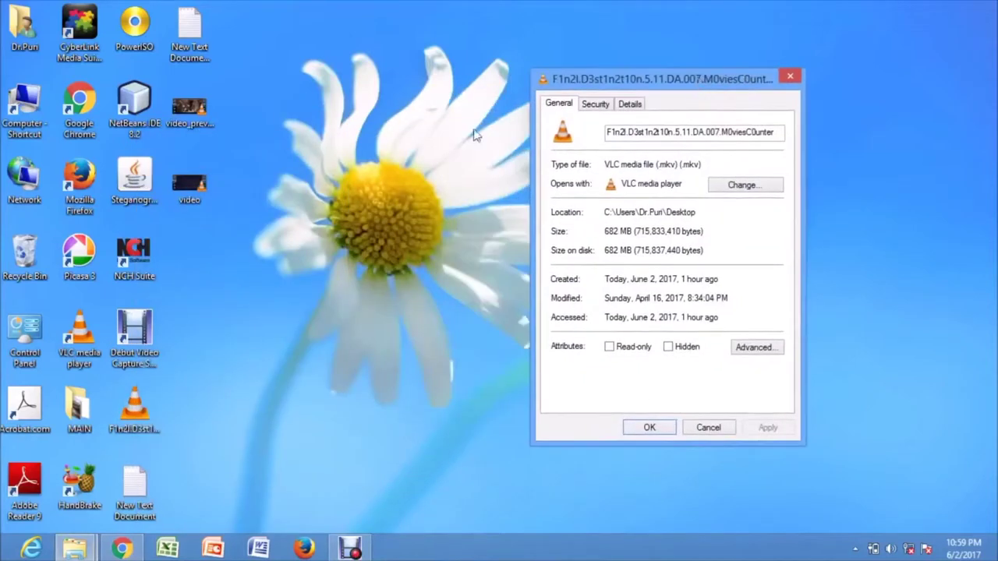
Open the properties of the compressed MP4 named video on the desktop and arrange its dialog side by side with the original MKV's properties.
left_click(185, 125)
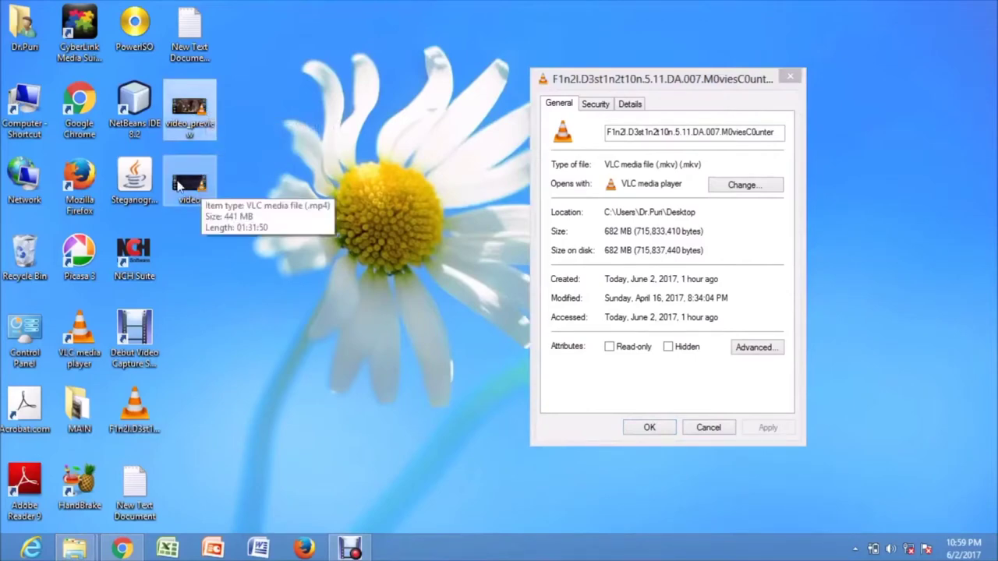
right_click(178, 184)
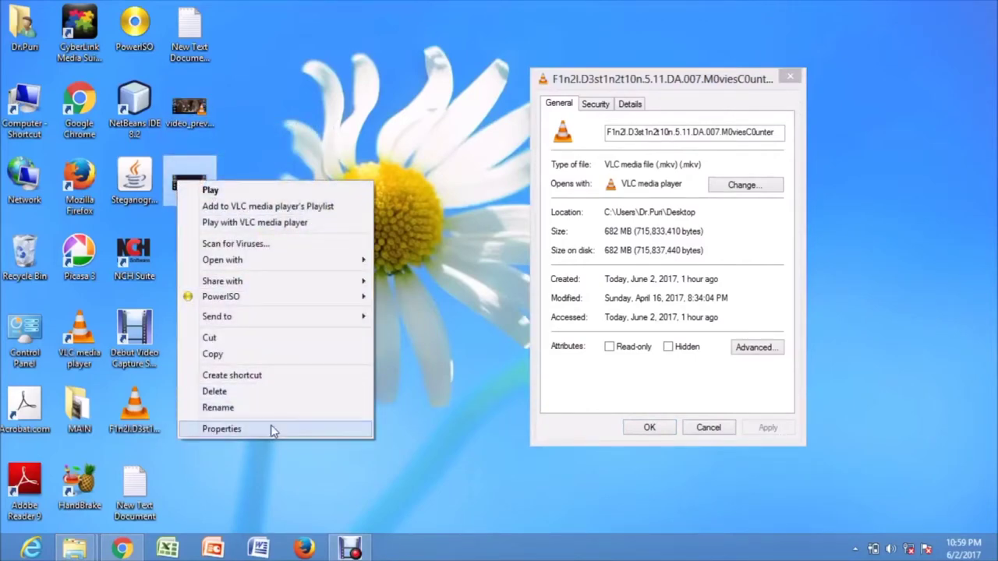
left_click(273, 431)
left_click_drag(312, 167, 361, 88)
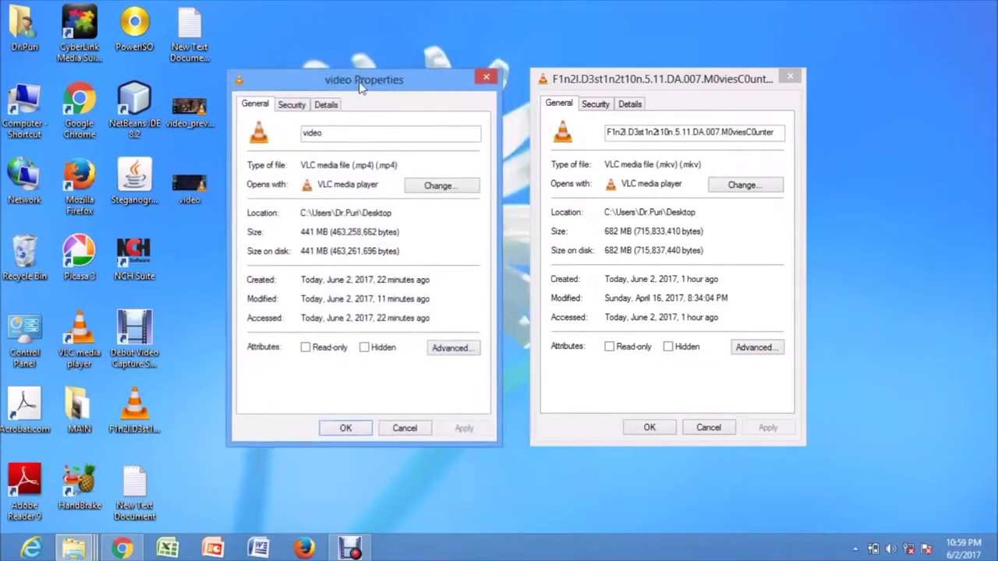
left_click_drag(570, 85, 661, 92)
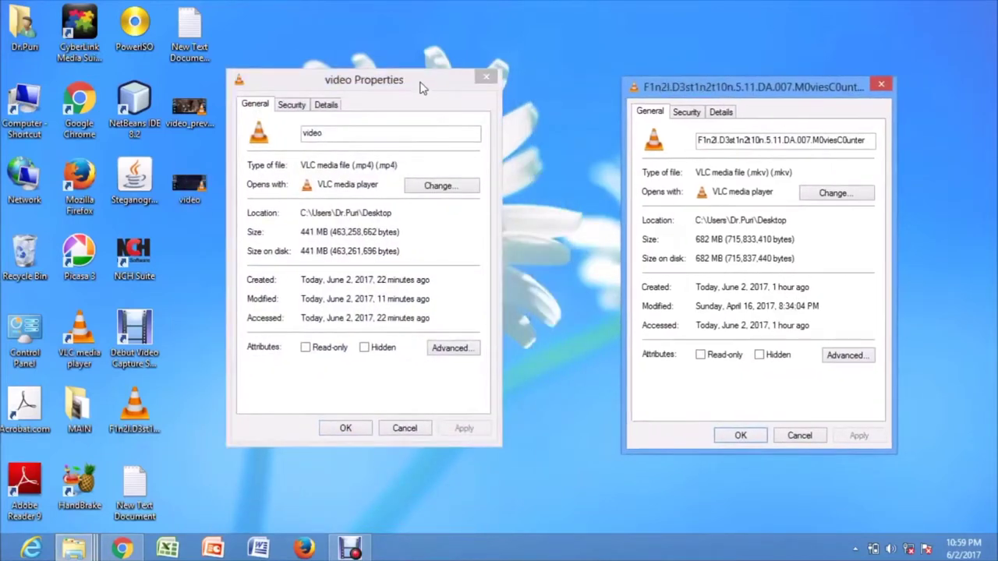
left_click_drag(421, 87, 445, 95)
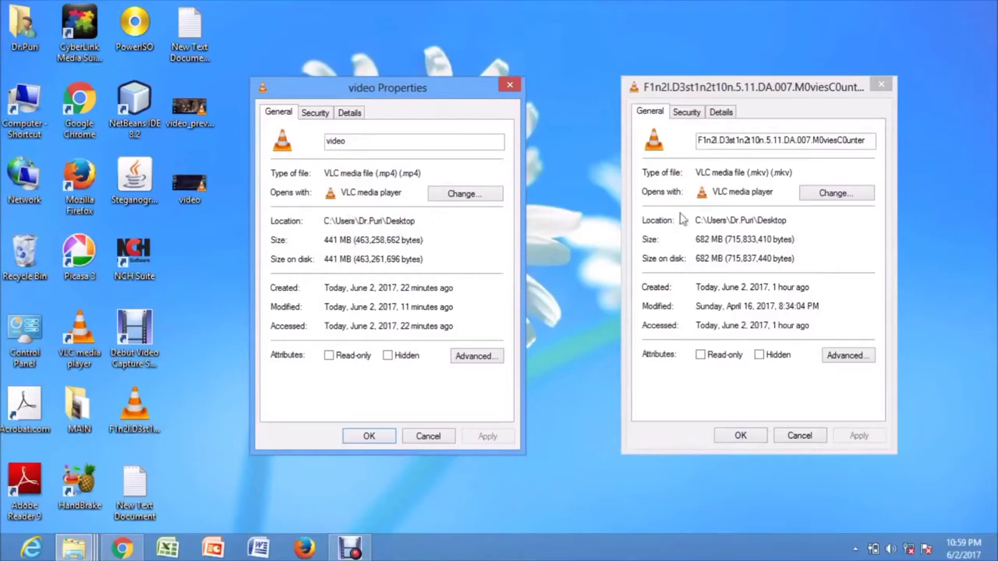
Highlight the Size value of the original MKV and of the compressed MP4 to compare them, and dismiss both properties dialogs.
left_click_drag(726, 239, 696, 241)
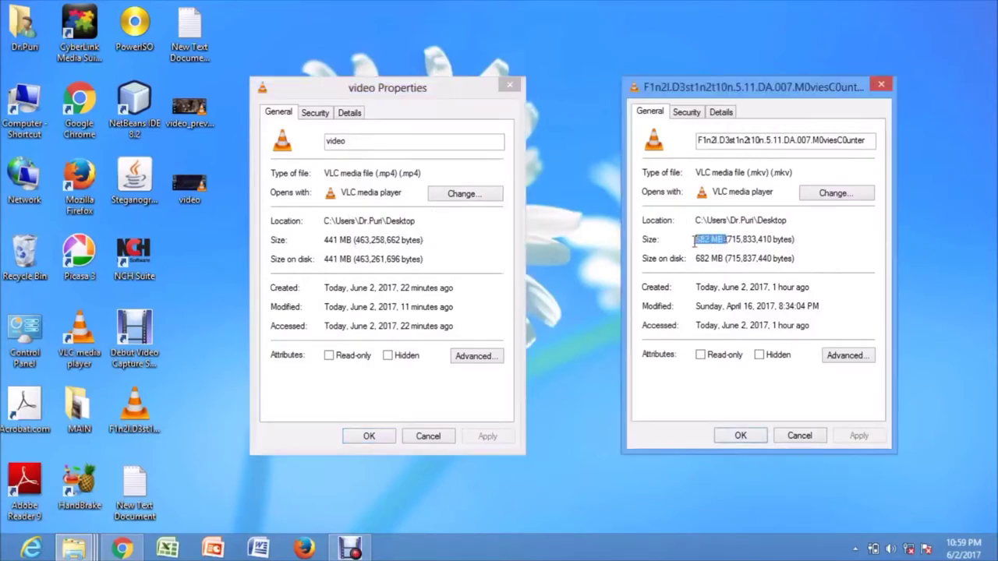
left_click_drag(350, 240, 318, 246)
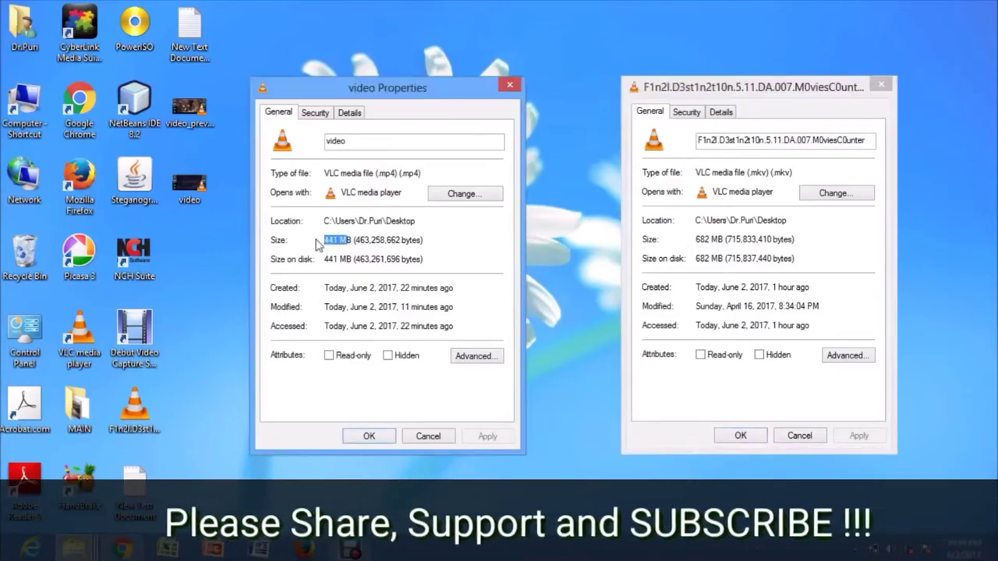
left_click(396, 258)
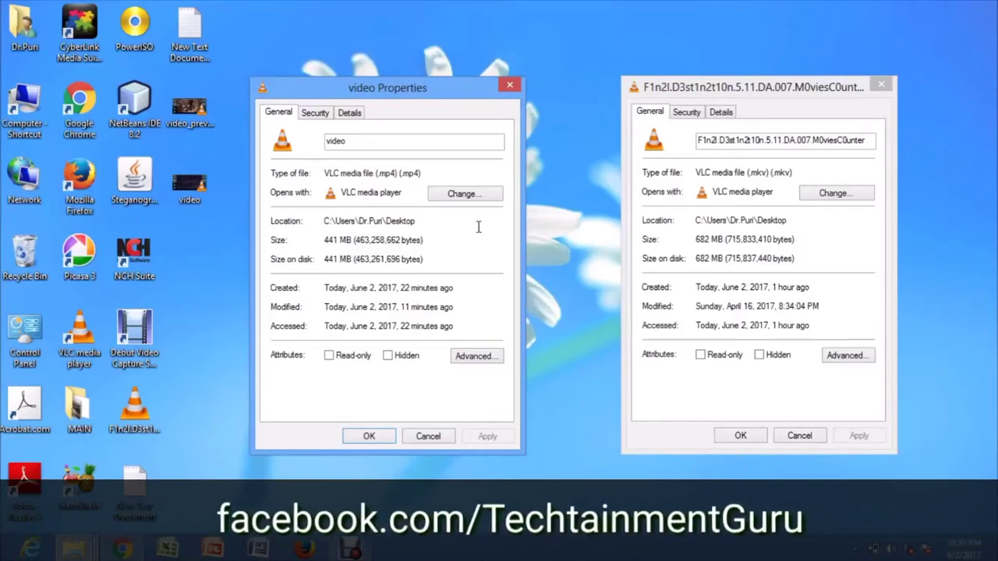
left_click(448, 436)
left_click(807, 436)
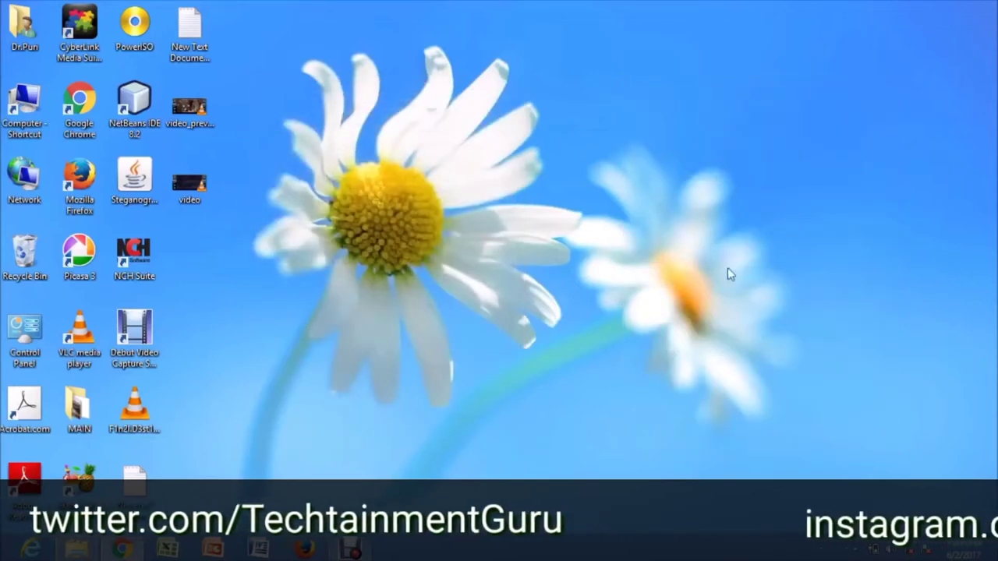